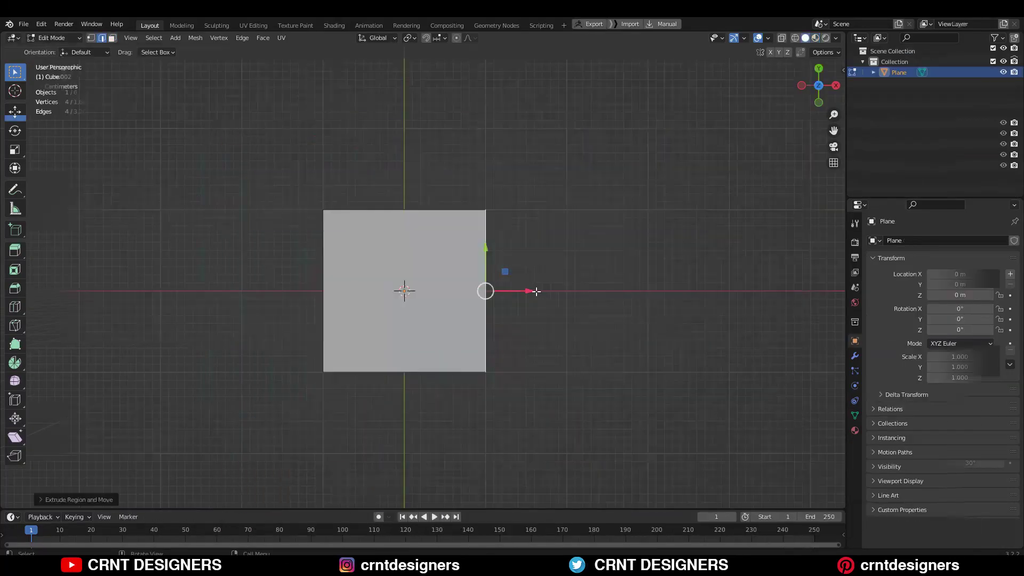
Extrude the plane's edges into an L-shaped mesh and connect two of its vertices with an edge
key(e)
key(e)
click(494, 161)
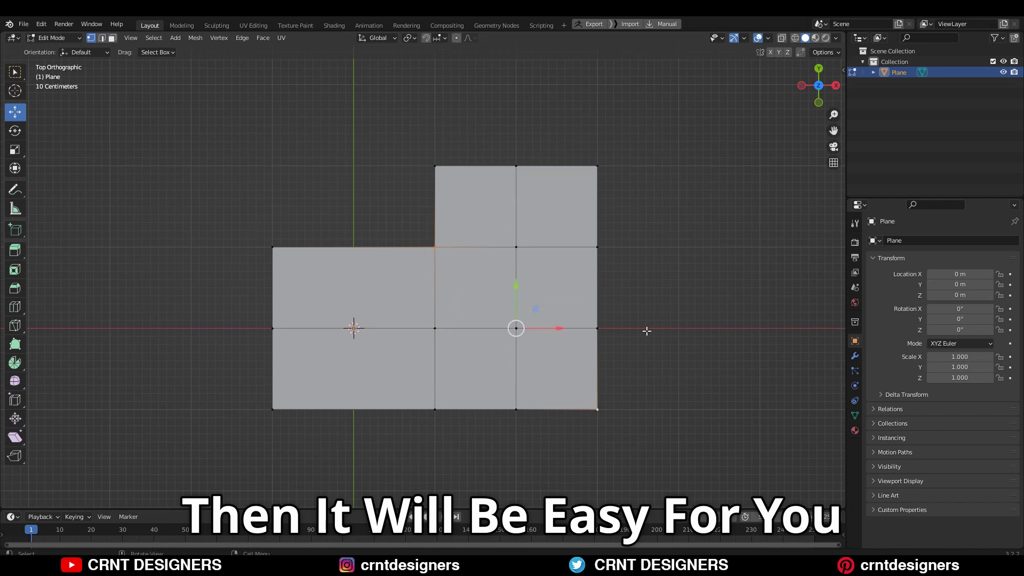
key(j)
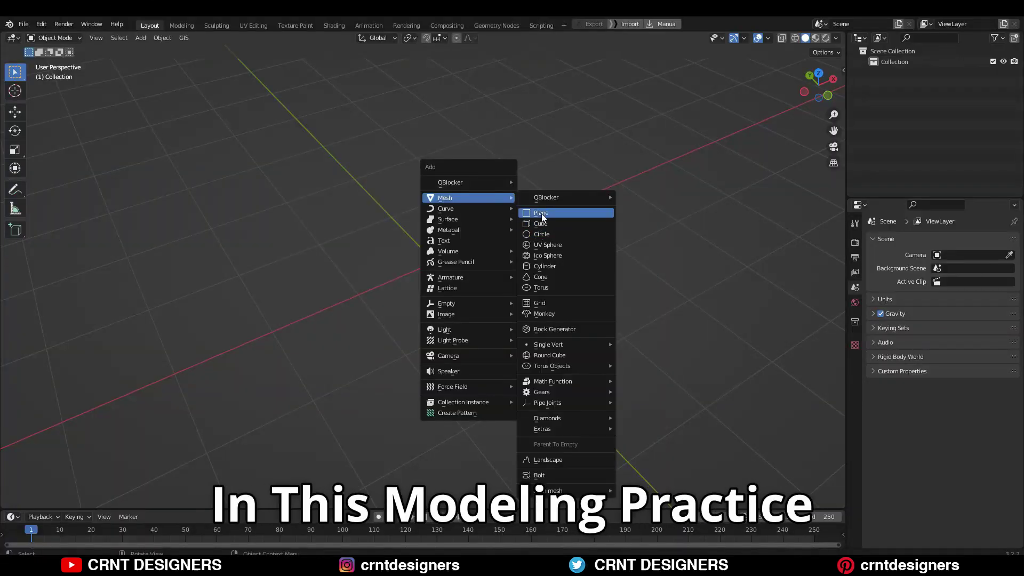
Add a mesh plane to the empty scene and view it from the top
click(542, 214)
key(grave)
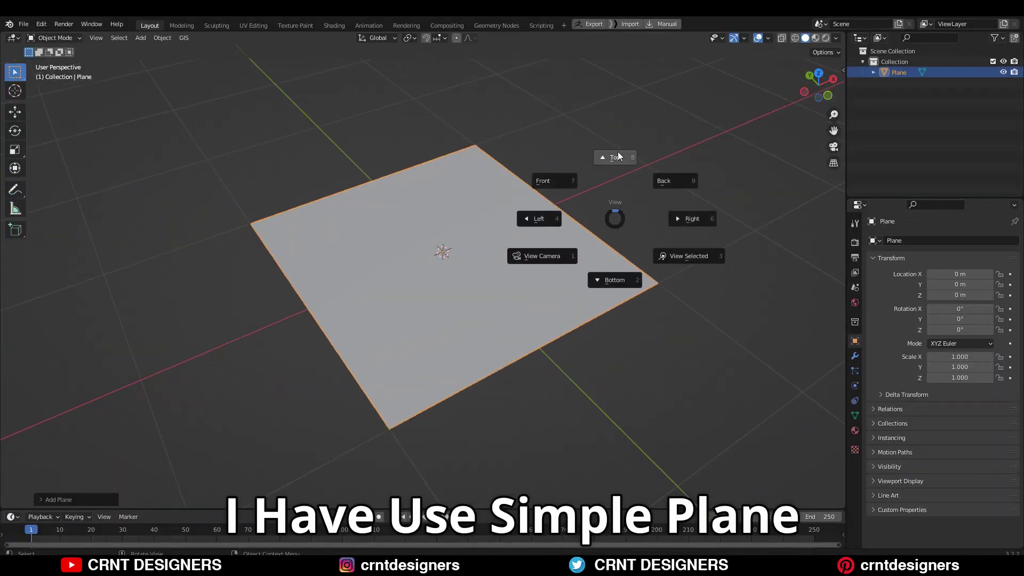
click(613, 160)
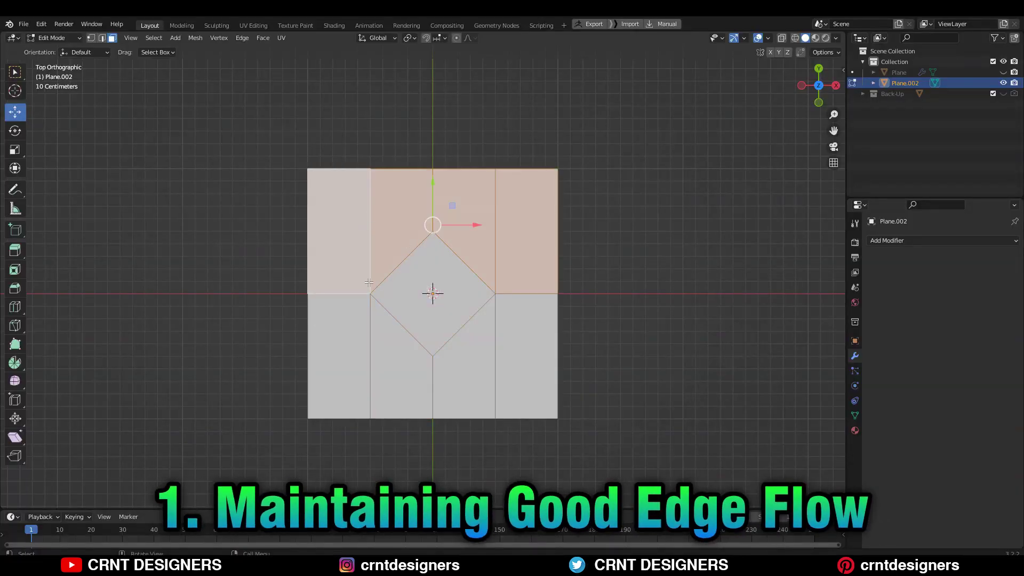
Select the remaining faces around the central diamond and leave edit mode to inspect the bevelled block
click(528, 293)
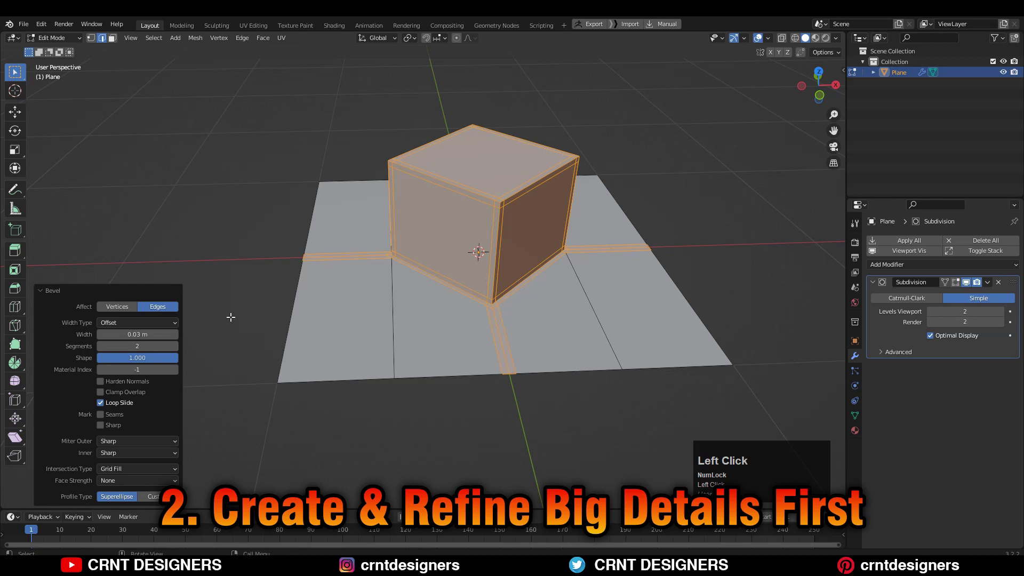
middle_drag(458, 256, 456, 304)
key(Tab)
click(457, 304)
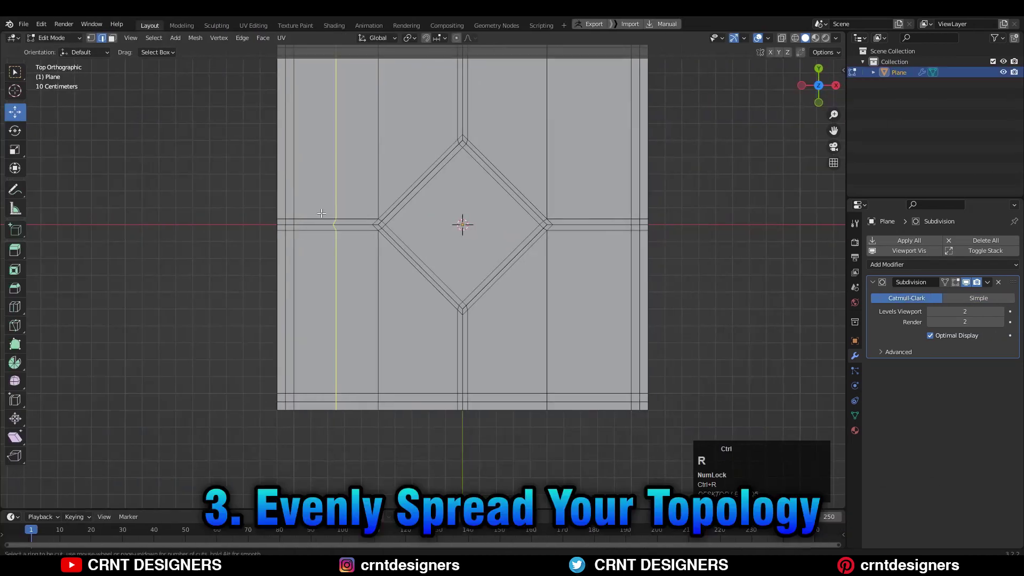
Add single centred loop cuts through the wide strips on both sides of the diamond to spread the topology evenly
key(ctrl+r)
click(336, 224)
right_click(336, 224)
key(ctrl+r)
click(590, 229)
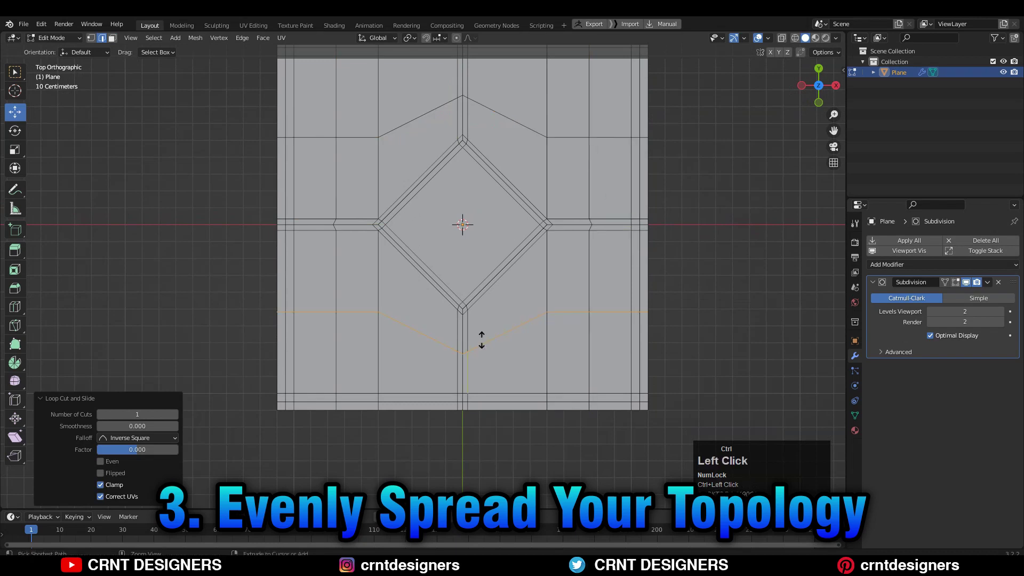
shift+middle_drag(293, 300, 296, 306)
key(3)
ctrl+right_click(449, 245)
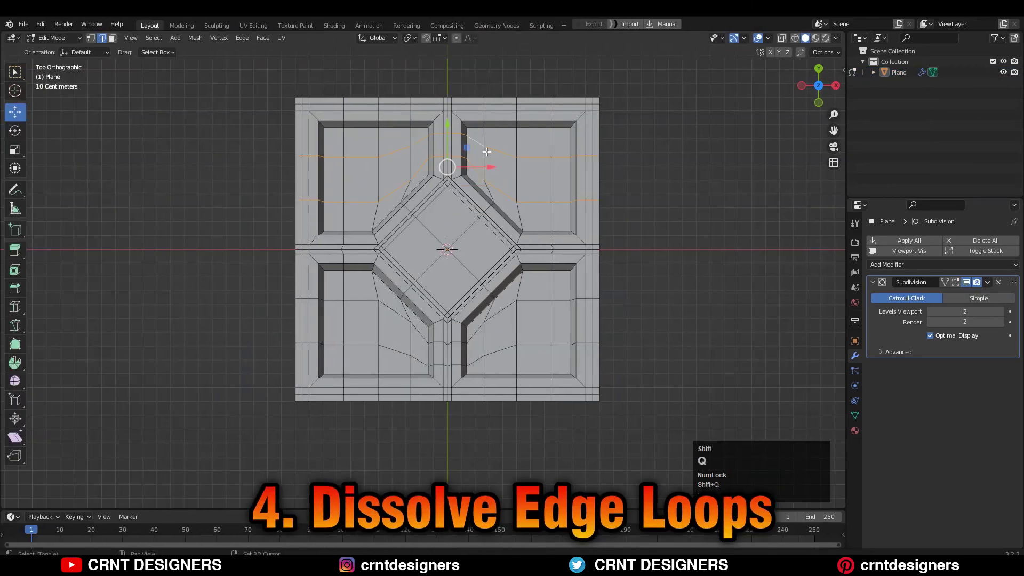
Dissolve the two uneven edge loops across the upper half of the mesh and replace them with two loop cuts
key(ctrl+x)
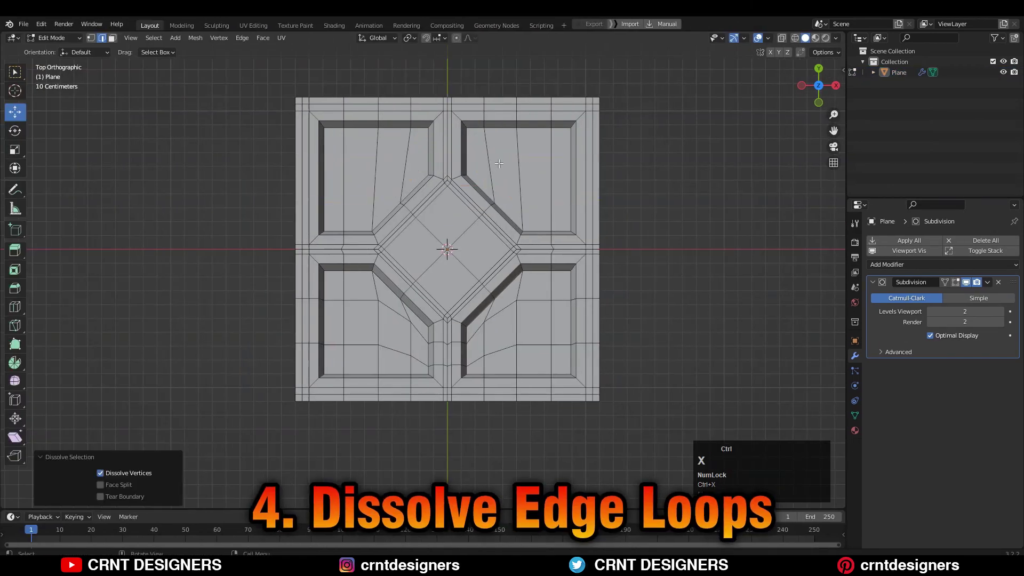
scroll(485, 152, up, 1)
click(486, 152)
click(486, 152)
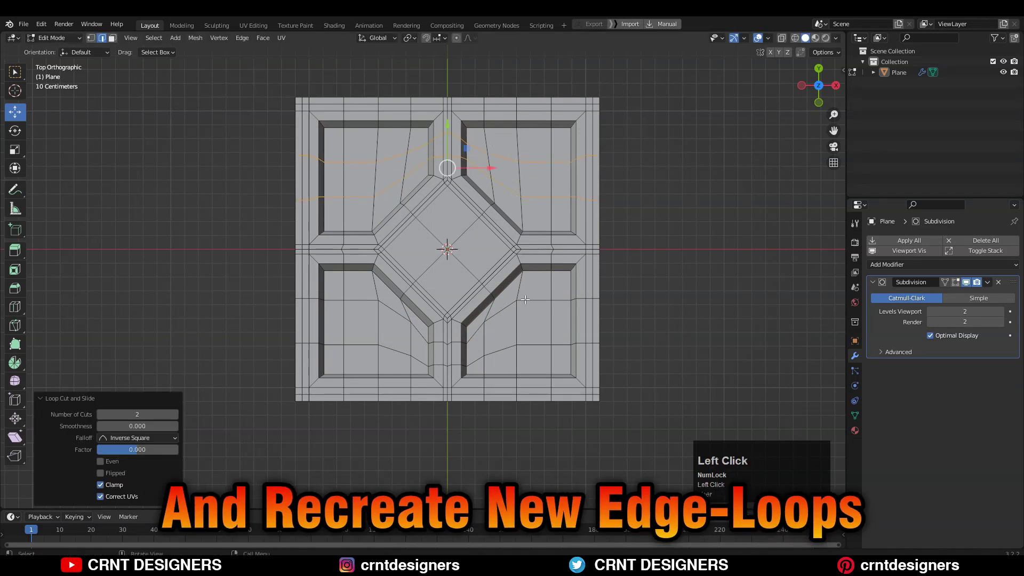
Dissolve the two uneven edge loops across the lower half of the mesh and recreate them with new loop cuts
alt+click(525, 299)
alt+shift+click(529, 344)
key(ctrl+x)
key(ctrl+r)
click(520, 327)
click(521, 327)
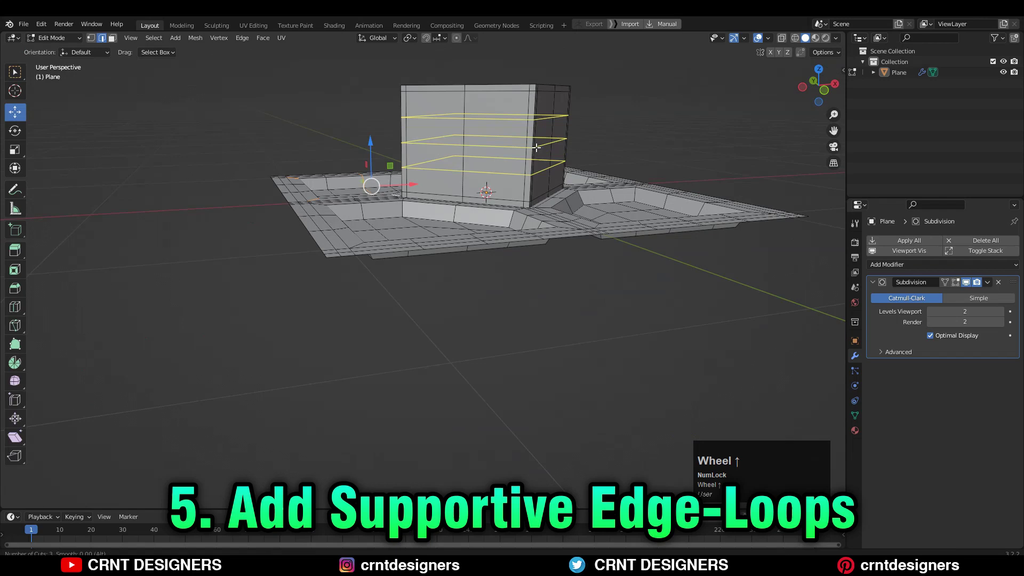
Add three horizontal loop cuts around the raised block and a supporting vertical loop through its side and the panel
click(538, 151)
right_click(539, 152)
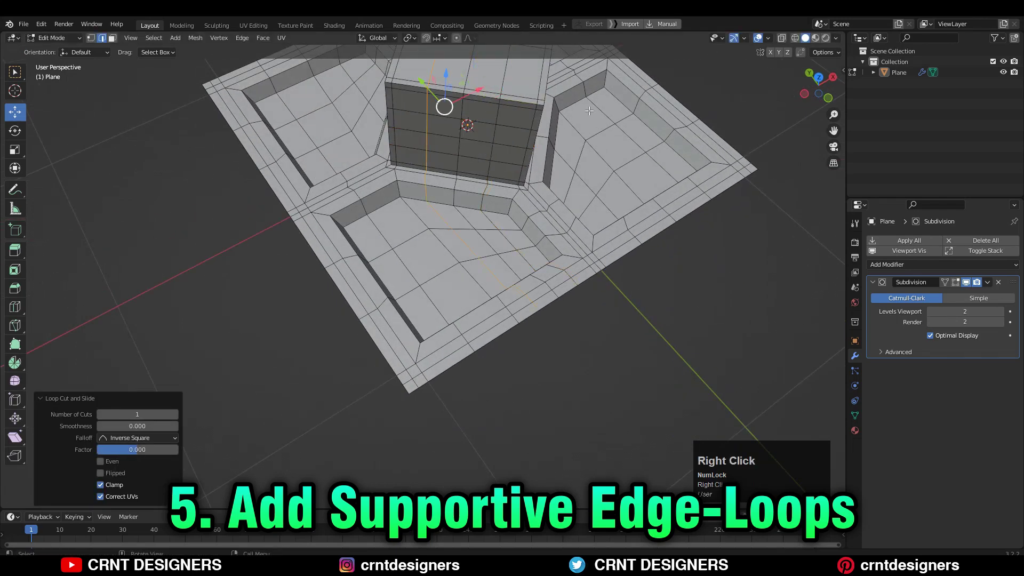
key(ctrl+r)
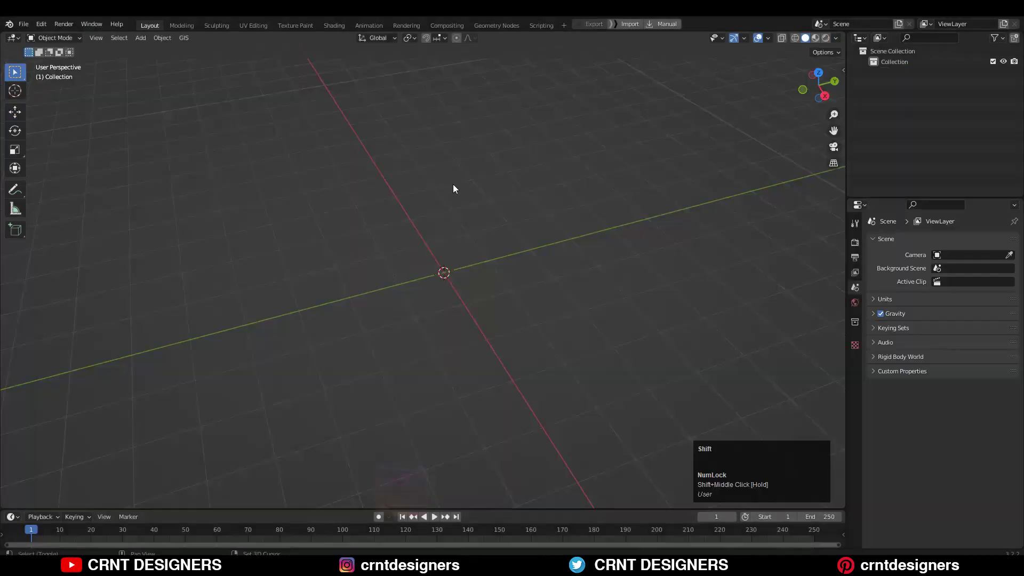
Add a new mesh plane to the empty scene and open it in edit mode from the top view
key(shift+a)
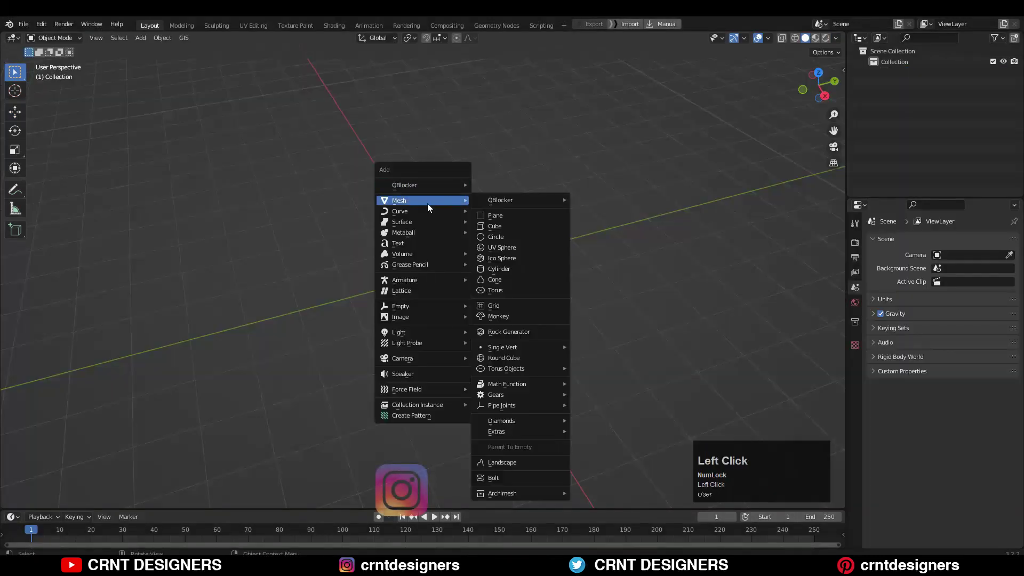
click(497, 220)
shift+middle_drag(482, 234, 523, 235)
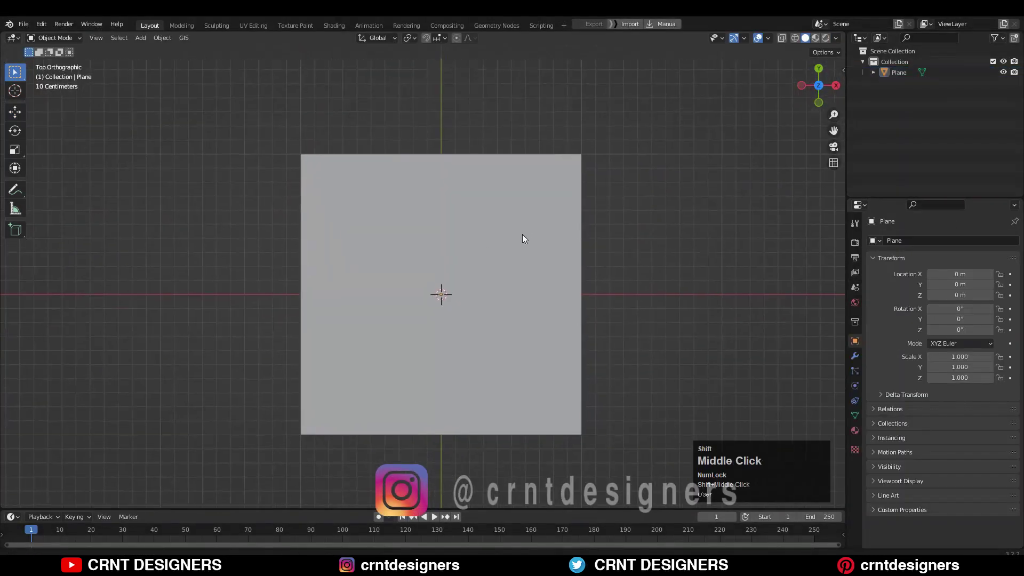
click(523, 235)
key(Tab)
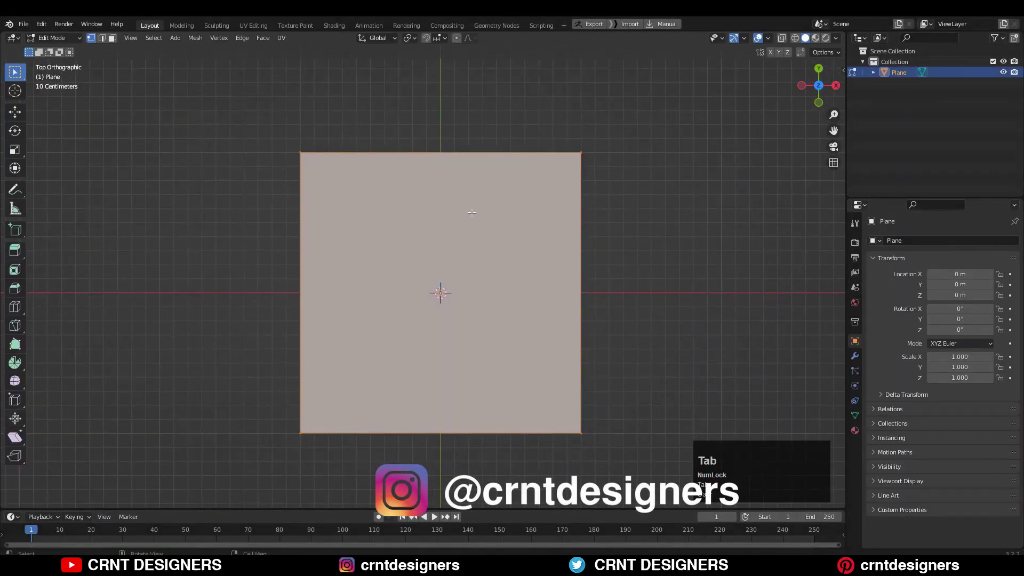
Subdivide the plane twice to form a four-by-four grid of faces
right_click(497, 239)
click(478, 284)
right_click(682, 226)
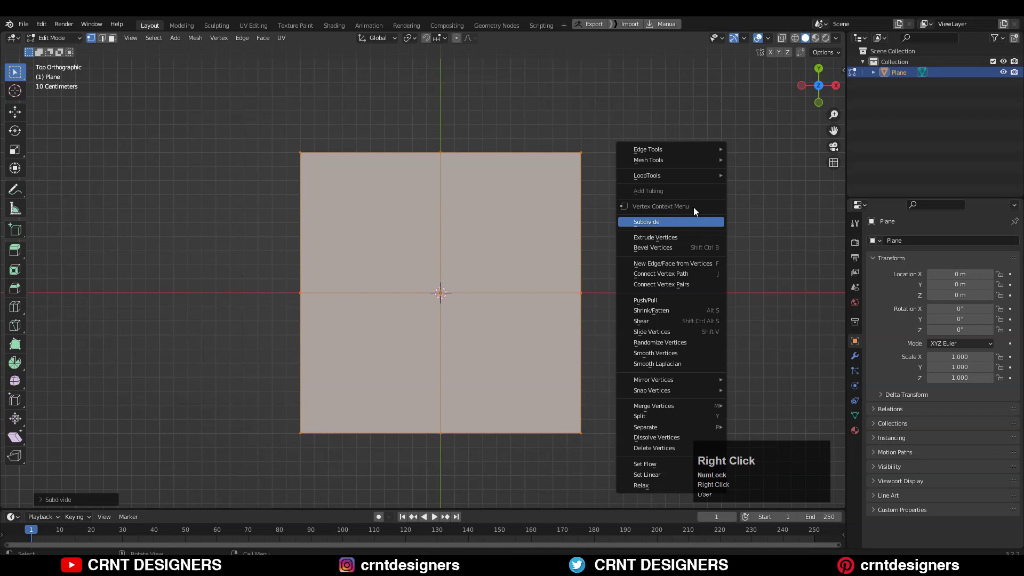
click(687, 221)
Merge the three middle vertices of the right inner column at their centre, and do the same for the left inner column
shift+middle_drag(517, 217, 515, 189)
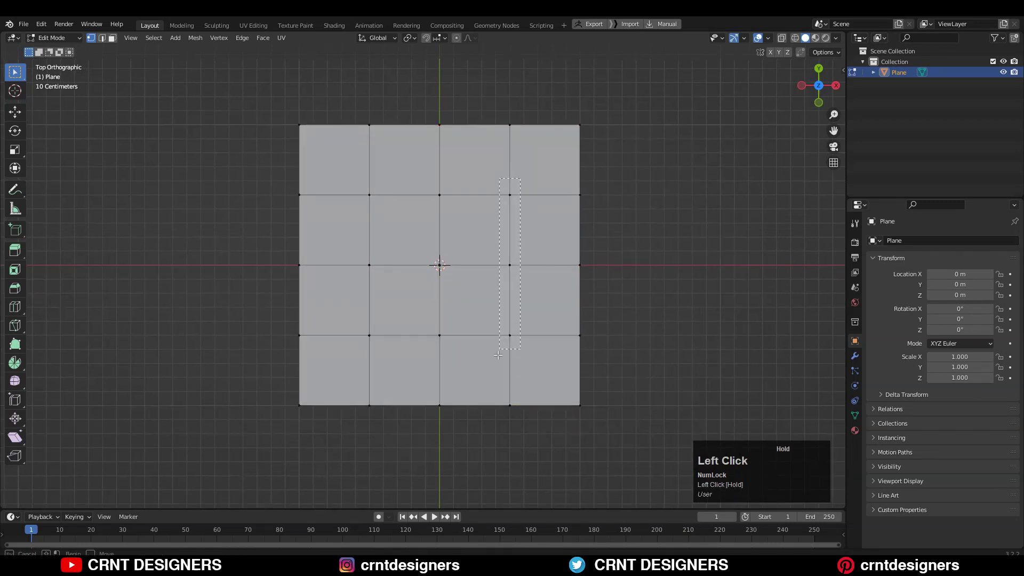
key(m)
click(535, 238)
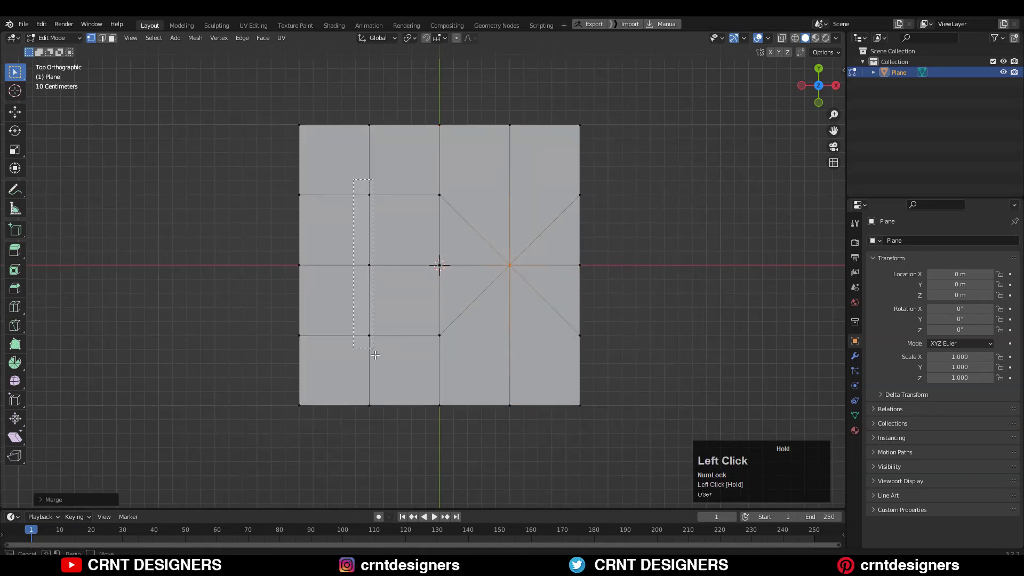
key(m)
click(394, 261)
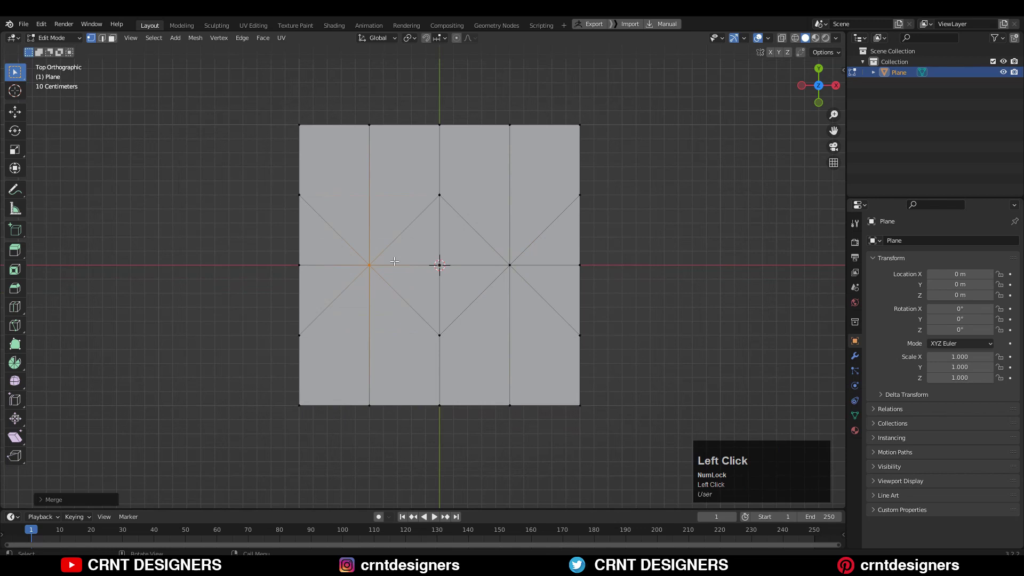
Dissolve the diagonal edges outside the diamond and the cross edges inside it, leaving a single diamond face in the plane's centre
key(2)
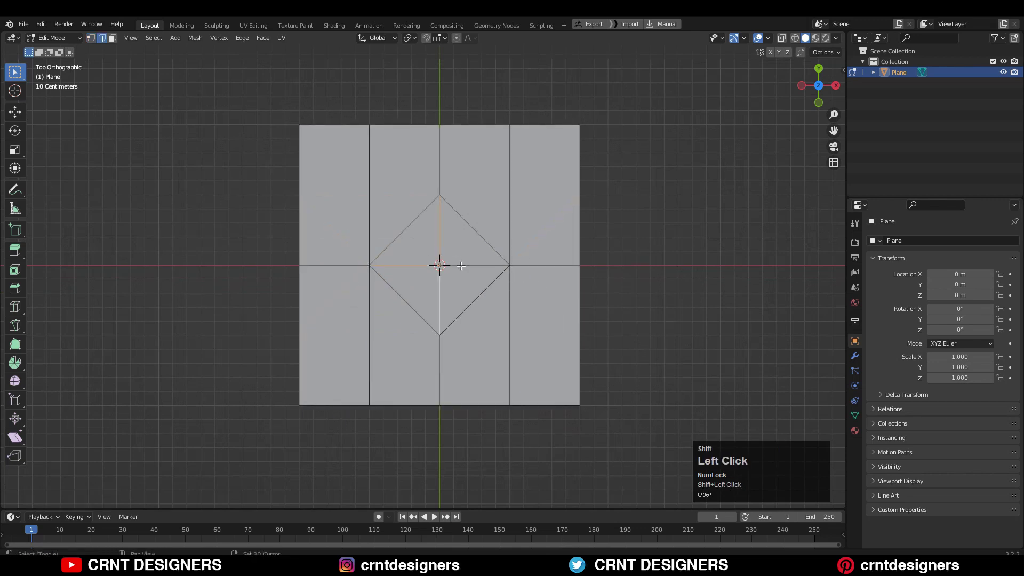
key(3)
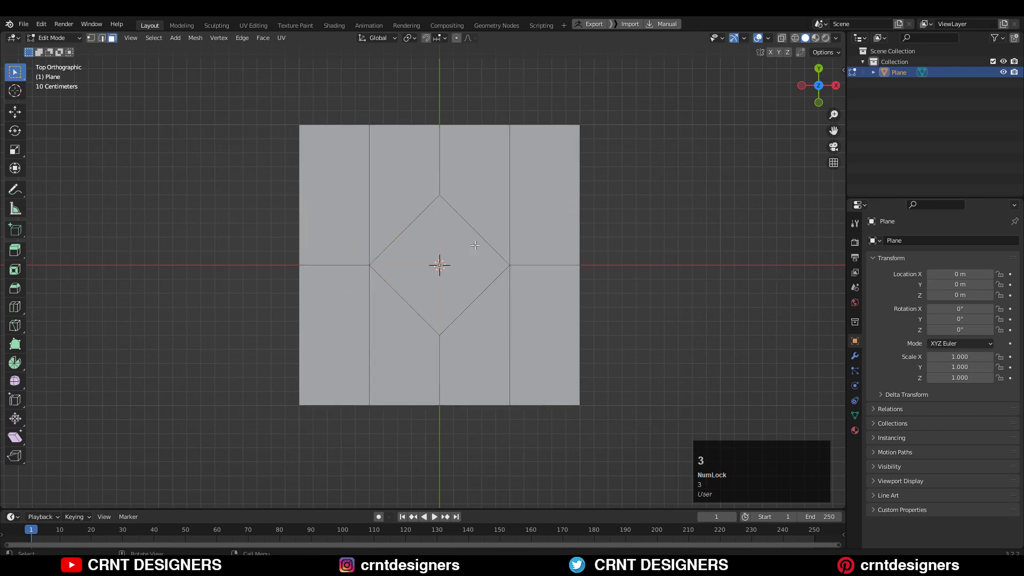
double_click(439, 180)
double_click(442, 371)
click(585, 345)
Extrude the central diamond face upward into a raised block
key(3)
middle_drag(586, 345, 541, 144)
click(507, 264)
scroll(512, 251, up, 1)
key(e)
click(518, 221)
Add a level 2 Subdivision modifier to the plane and set its type to Simple
key(Tab)
key(ctrl+2)
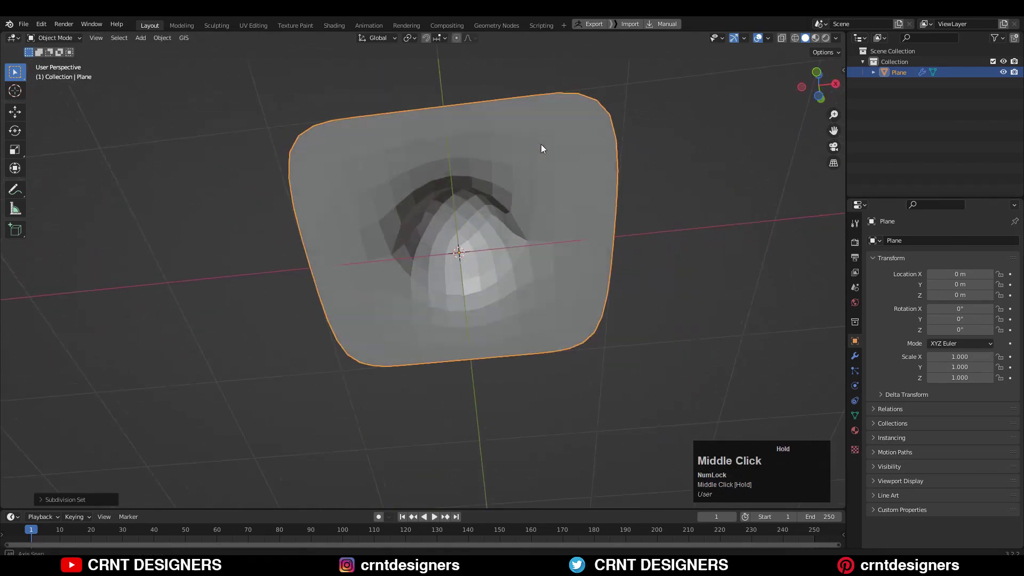
click(978, 298)
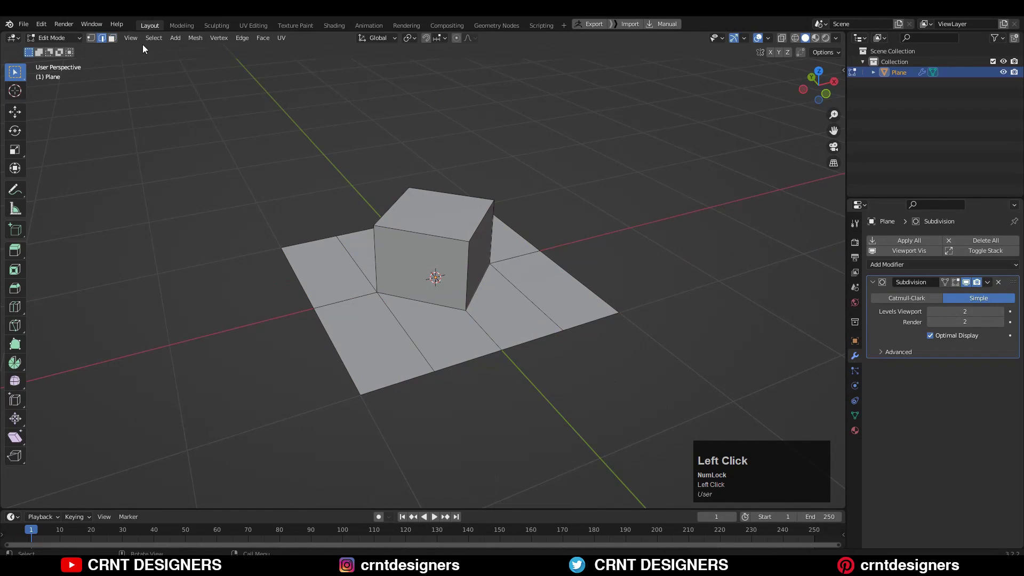
Select the block's sharp edges together with the plane edges running outward from its corners to the borders
click(155, 38)
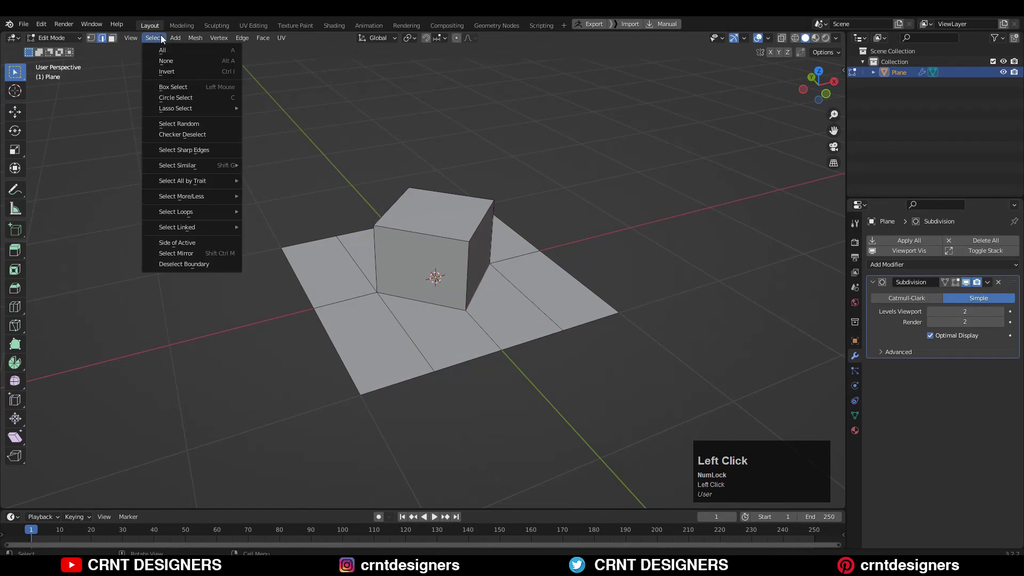
click(181, 150)
scroll(522, 201, up, 2)
middle_drag(521, 201, 459, 332)
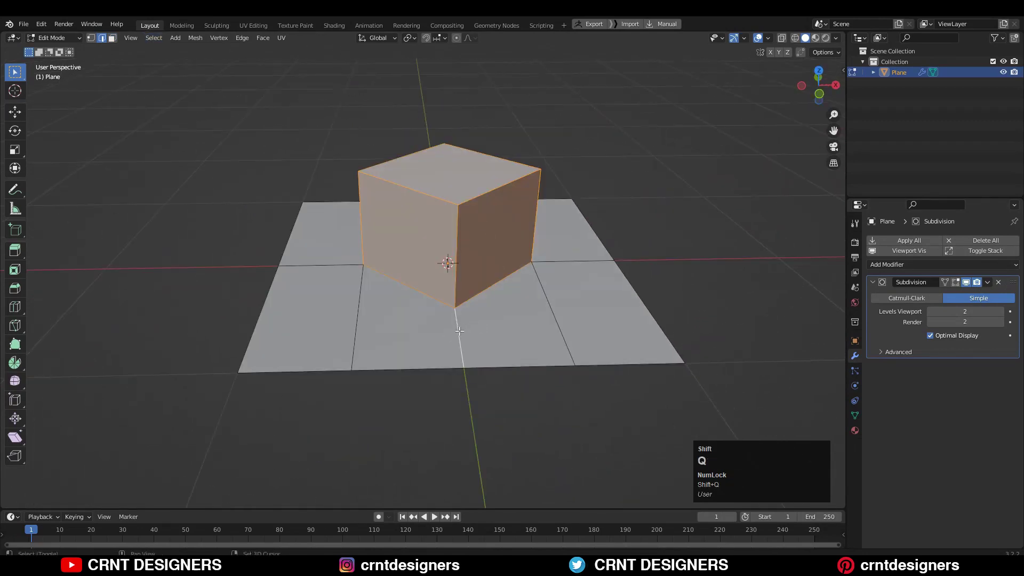
middle_drag(584, 239, 581, 213)
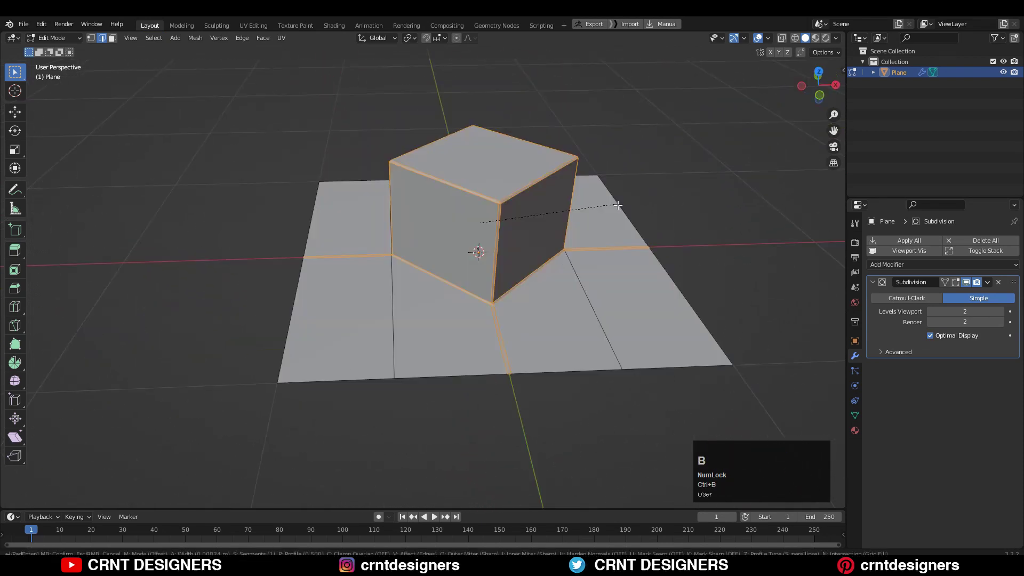
Bevel the selected edges with 2 segments, a shape of 1.000 and a width of 0.03 m
key(ctrl+b)
scroll(623, 207, up, 1)
click(622, 207)
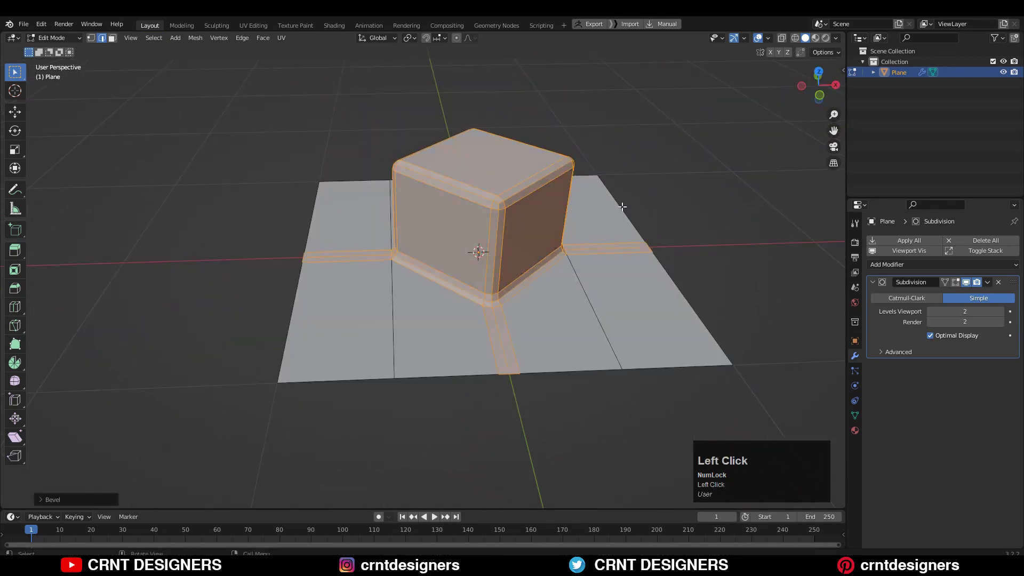
click(55, 500)
drag(141, 361, 143, 358)
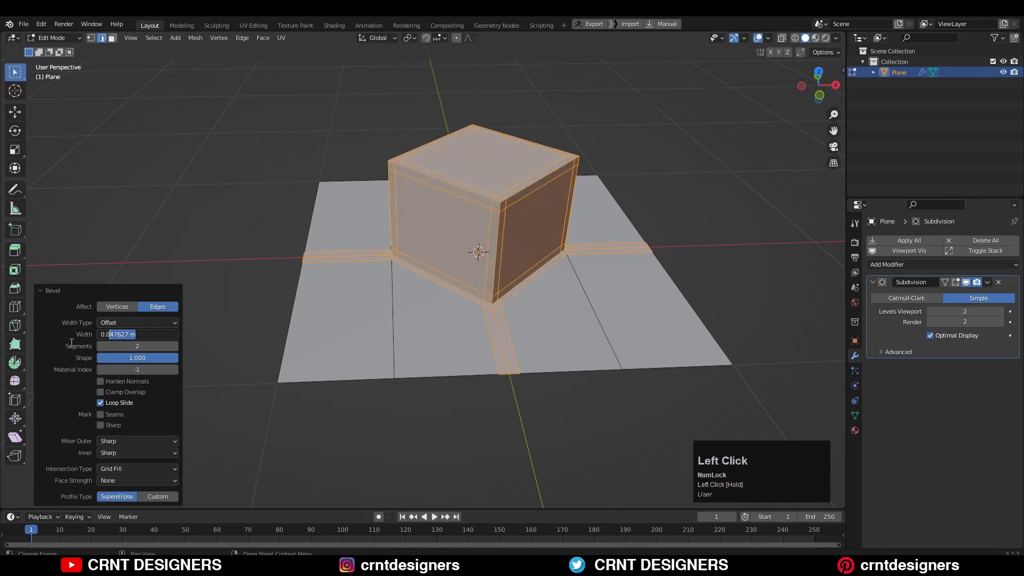
Set the Subdivision modifier to Catmull-Clark and select the plane's outer boundary edges in the top view
middle_drag(408, 274, 398, 278)
click(660, 151)
middle_drag(660, 151, 651, 214)
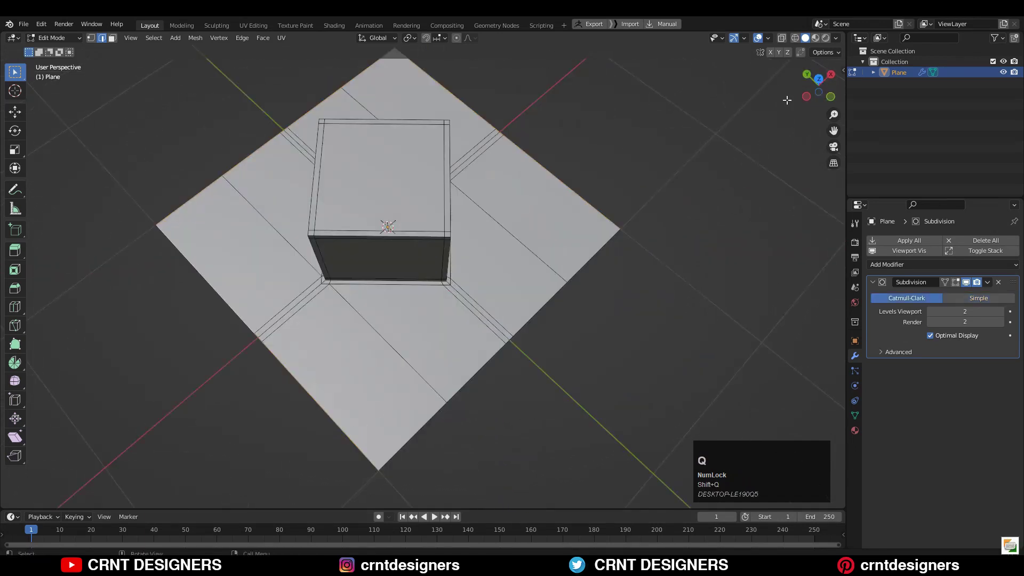
click(819, 79)
shift+middle_drag(416, 238, 484, 272)
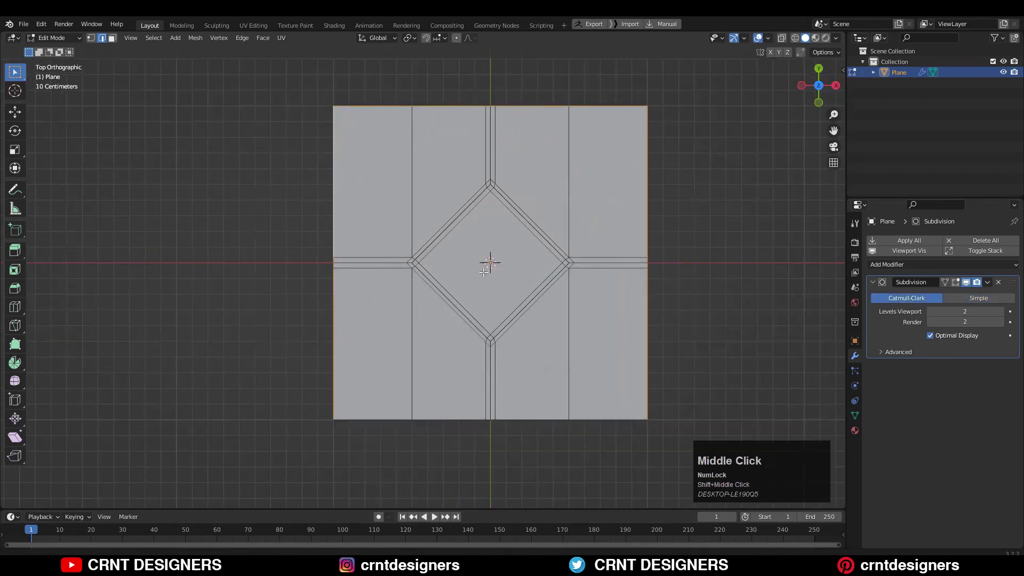
Extrude the plane's upper boundary edges outward by 0.1 m along Y
click(12, 114)
shift+middle_drag(487, 106, 487, 165)
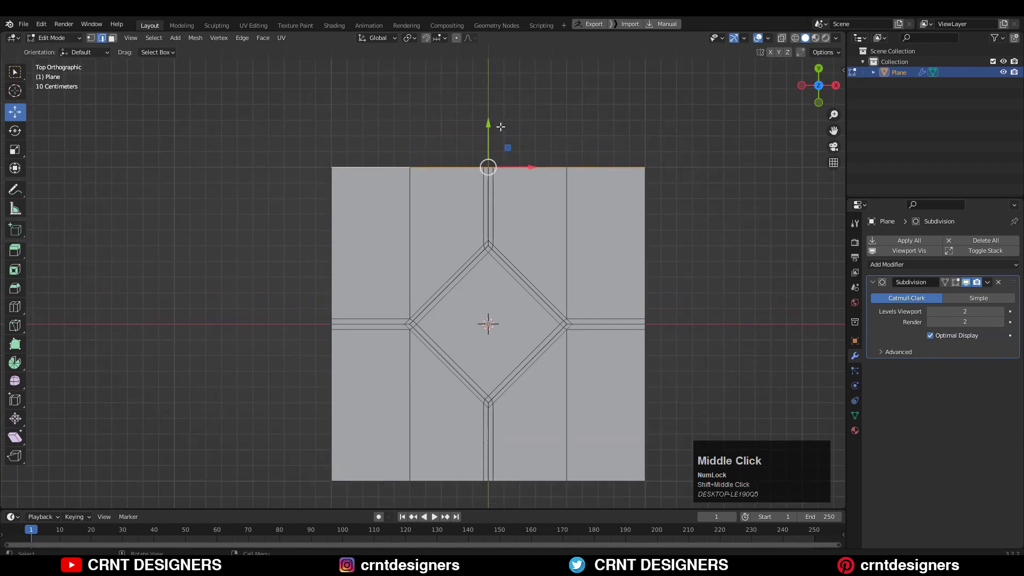
key(e)
click(501, 111)
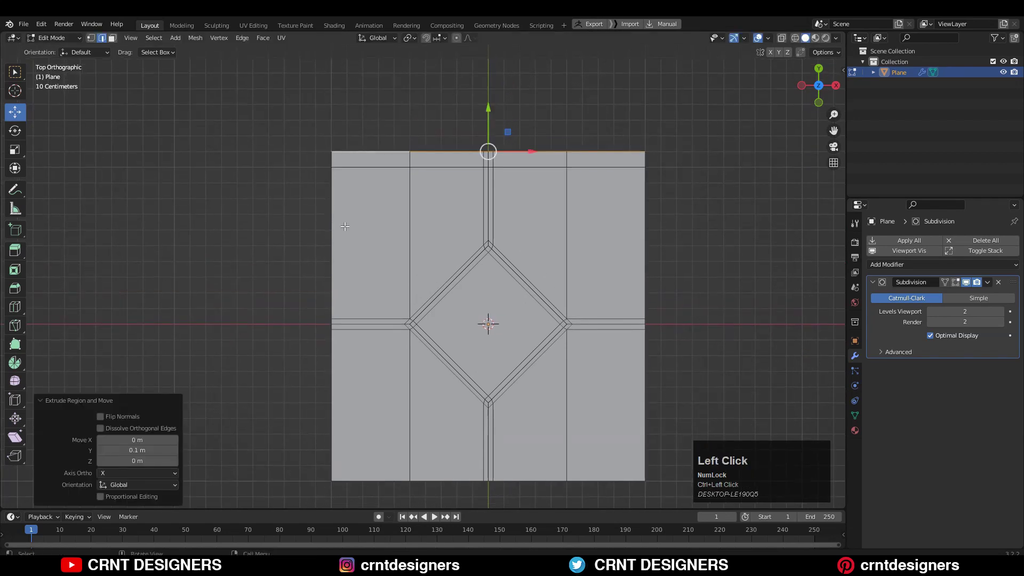
Extrude the plane's left and right boundary edges outward along X by the same amount as the upper border strip
double_click(331, 283)
shift+middle_drag(341, 291, 372, 265)
key(e)
right_click(376, 266)
ctrl+drag(399, 269, 383, 266)
click(660, 194)
key(e)
right_click(714, 268)
ctrl+drag(714, 269, 729, 269)
Extrude the plane's lower boundary edges outward along Y to complete the border strip
shift+middle_drag(576, 400, 535, 320)
double_click(515, 374)
key(e)
scroll(651, 222, down, 3)
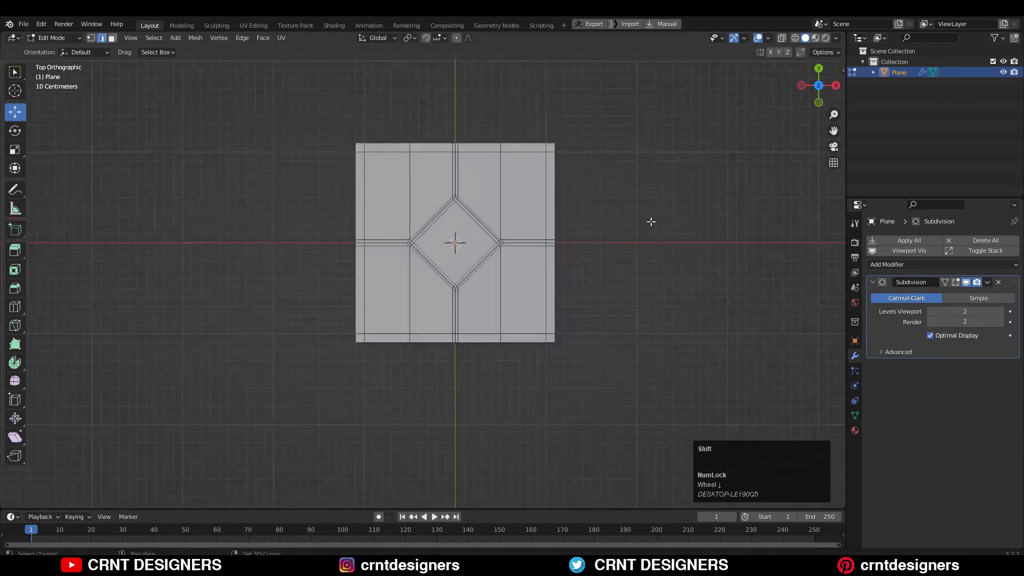
Add a centred loop cut along each of the four outer border strips and check the subdivided result
key(ctrl+r)
right_click(545, 361)
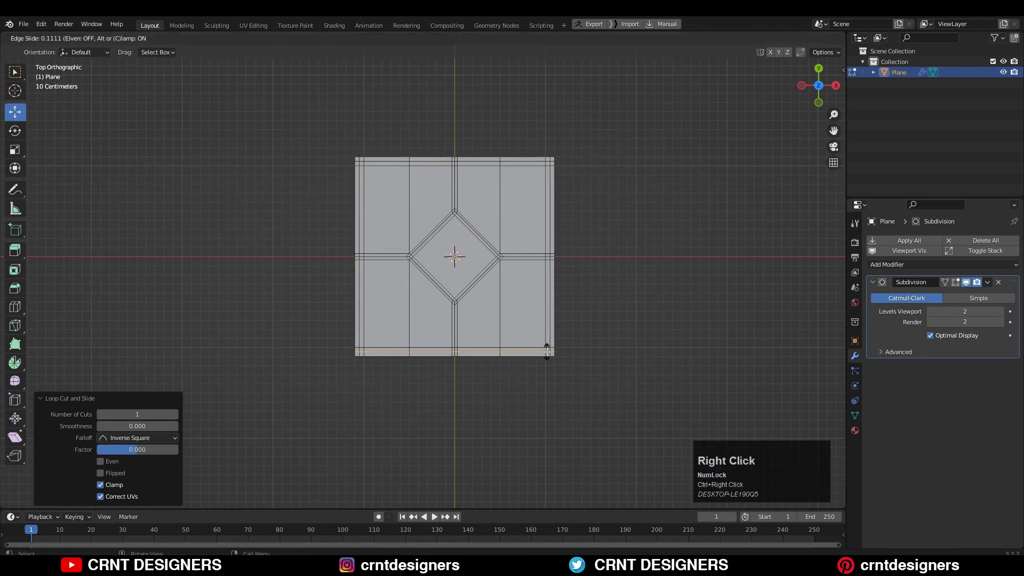
click(583, 334)
scroll(610, 343, up, 2)
key(Tab)
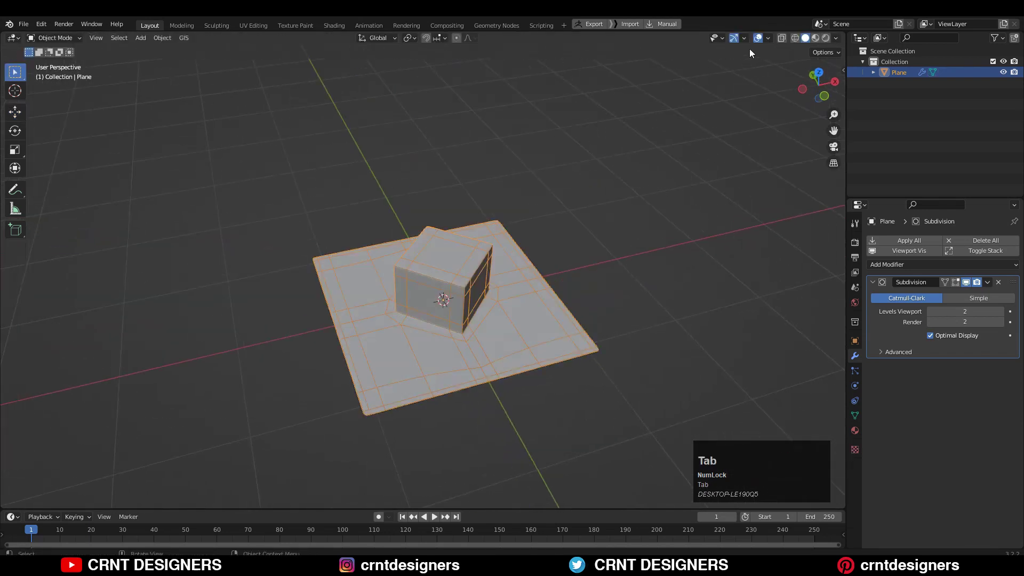
click(758, 38)
middle_drag(600, 227, 599, 298)
middle_drag(599, 297, 619, 314)
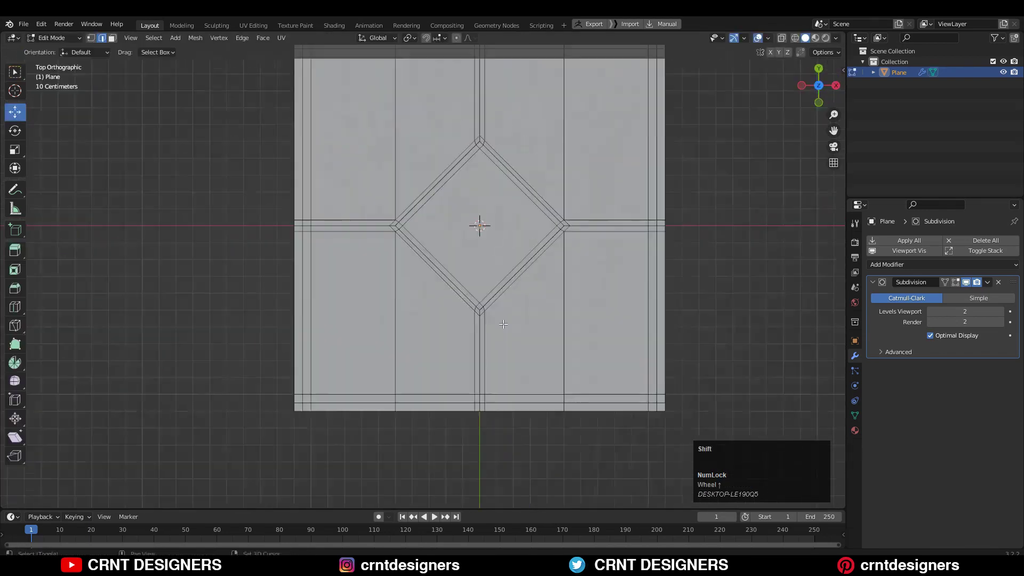
Add centred loop cuts through the panel areas around the diamond, both across their width and height
shift+middle_drag(512, 304, 475, 337)
key(ctrl+r)
click(334, 211)
right_click(334, 212)
Trace the face loops through the diamond block and add centred loop cuts across it in both directions
key(3)
alt+click(440, 289)
alt+click(435, 196)
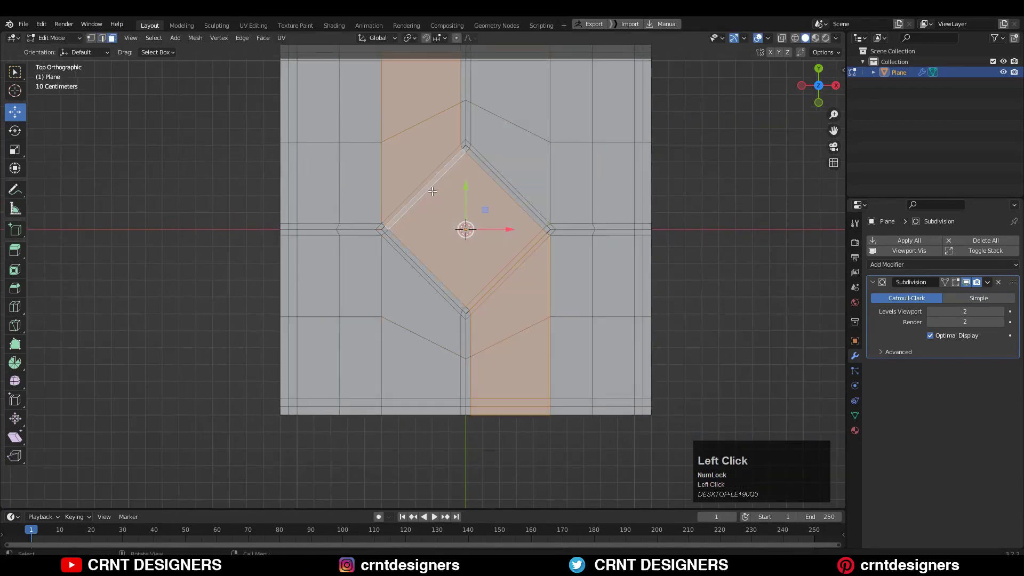
click(450, 240)
scroll(449, 240, down, 4)
click(463, 229)
click(464, 229)
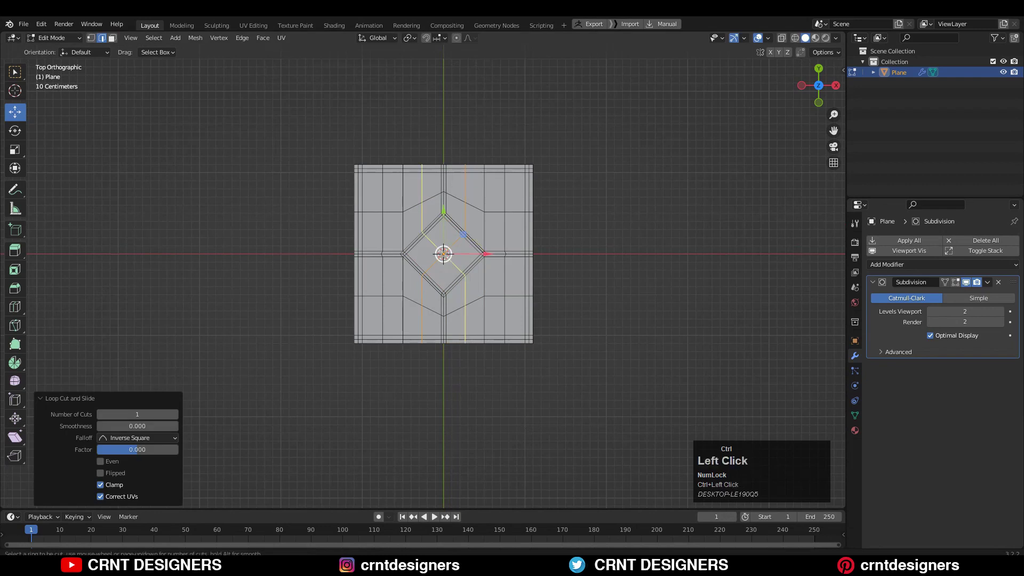
click(612, 251)
Dissolve the horizontal edge loops above and below the diamond and replace each with two evenly spaced loop cuts
scroll(588, 311, up, 2)
key(2)
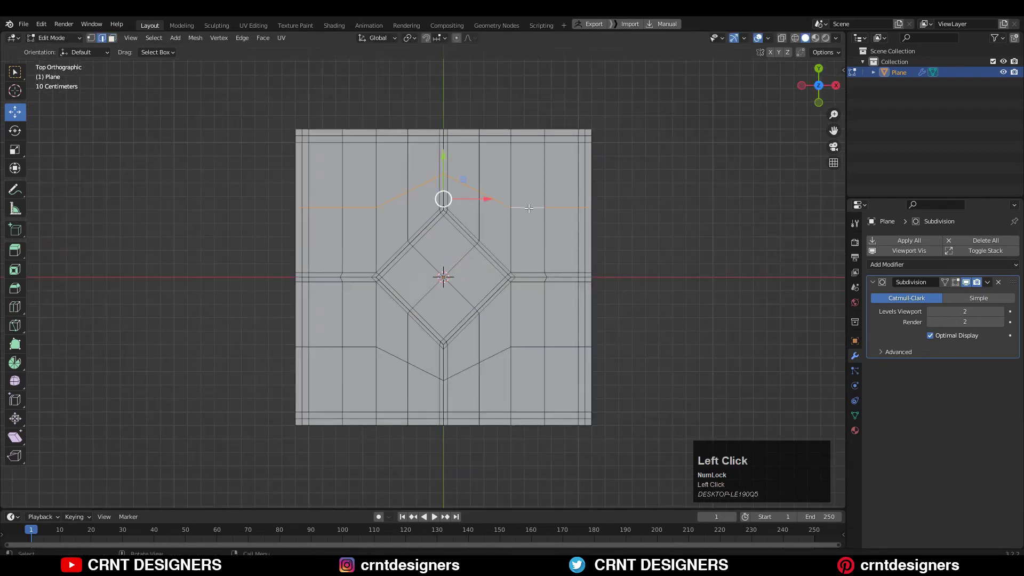
key(ctrl+x)
key(ctrl+r)
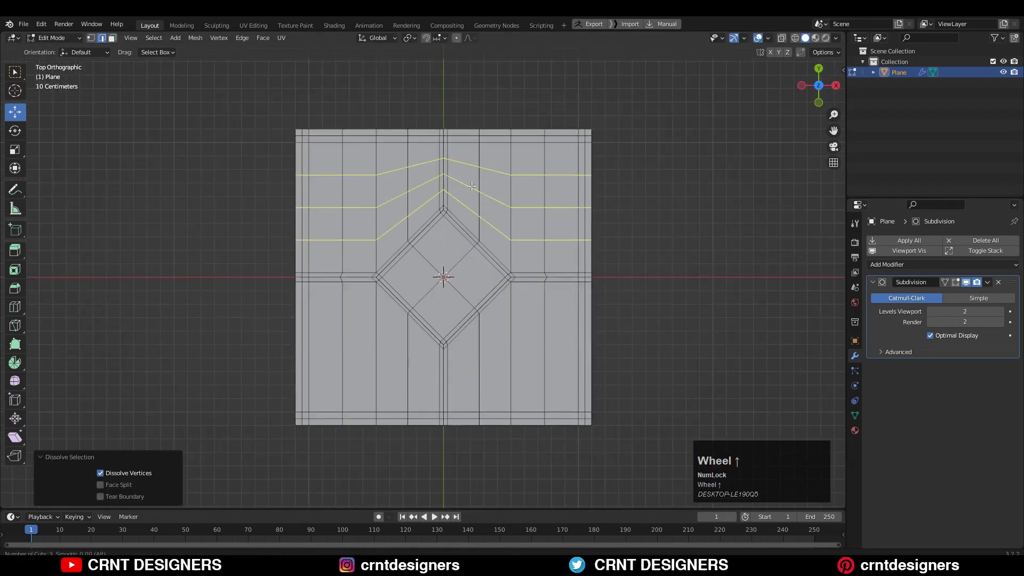
scroll(472, 186, down, 1)
click(472, 185)
right_click(517, 321)
click(514, 362)
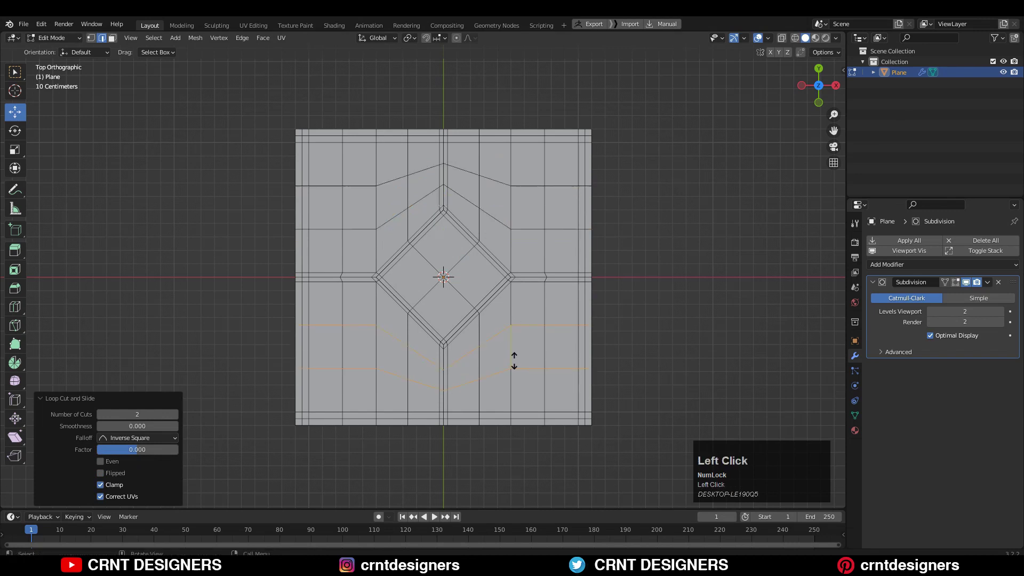
click(592, 251)
Select the faces of all four corner panels and inset them with a thickness of 0.07 m
shift+middle_drag(601, 295, 593, 275)
scroll(431, 299, down, 1)
key(3)
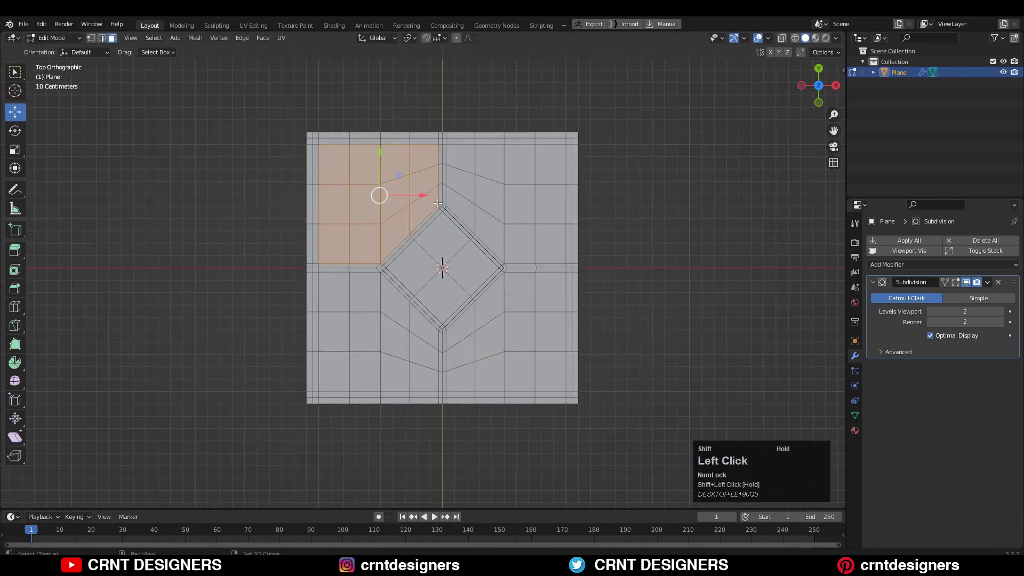
shift+drag(548, 221, 555, 224)
shift+click(550, 244)
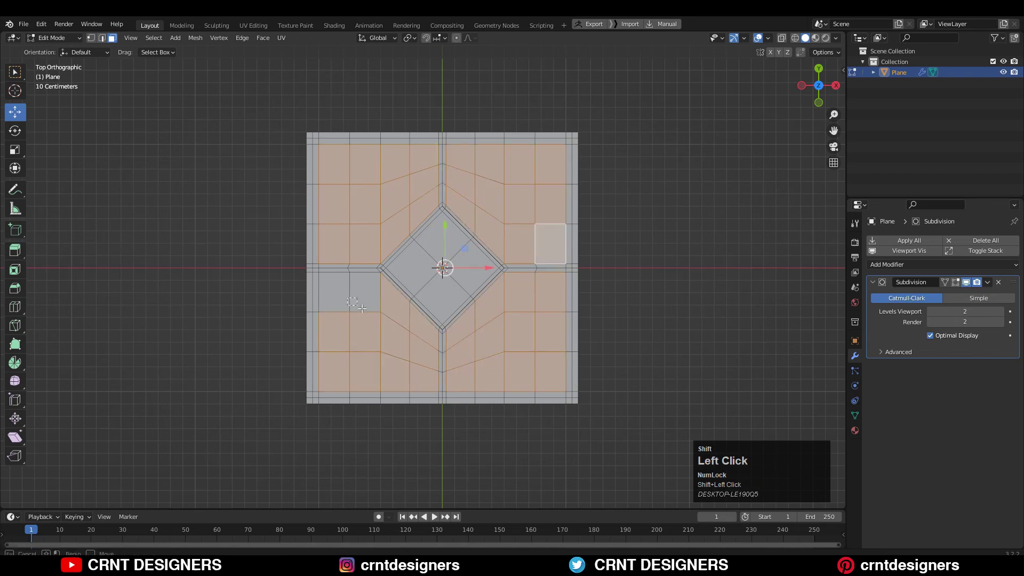
middle_drag(362, 309, 603, 289)
key(i)
click(627, 274)
shift+middle_drag(603, 288, 614, 235)
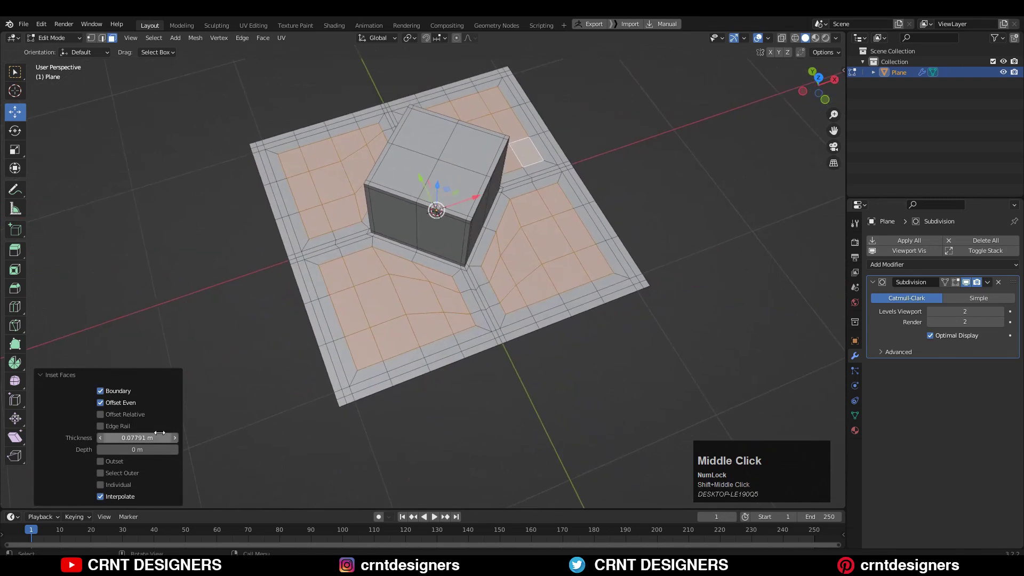
middle_drag(567, 297, 727, 254)
Inset the four panels again by about 0.038 m and lower the inner faces along Z to form recesses
key(i)
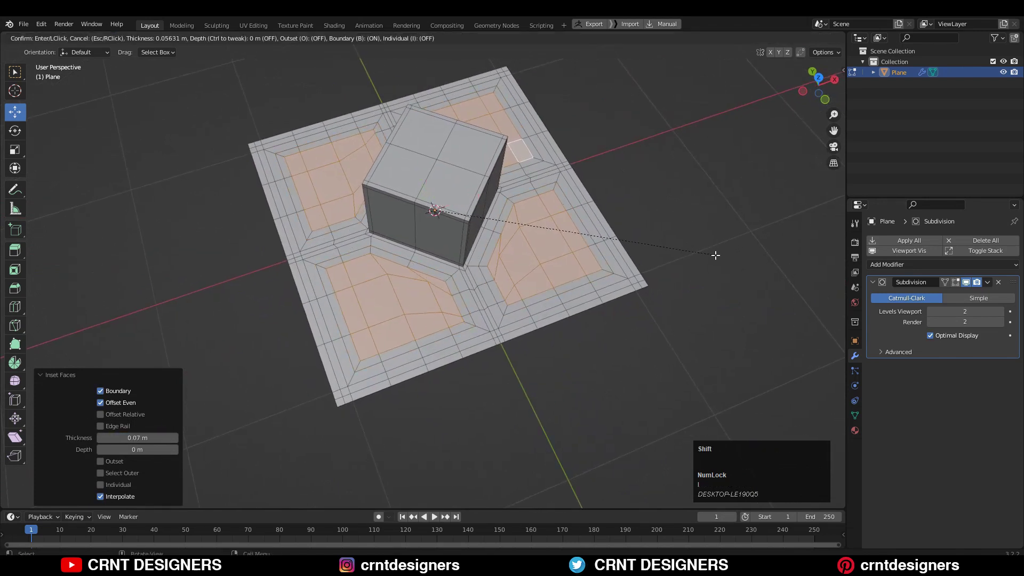
shift+click(742, 250)
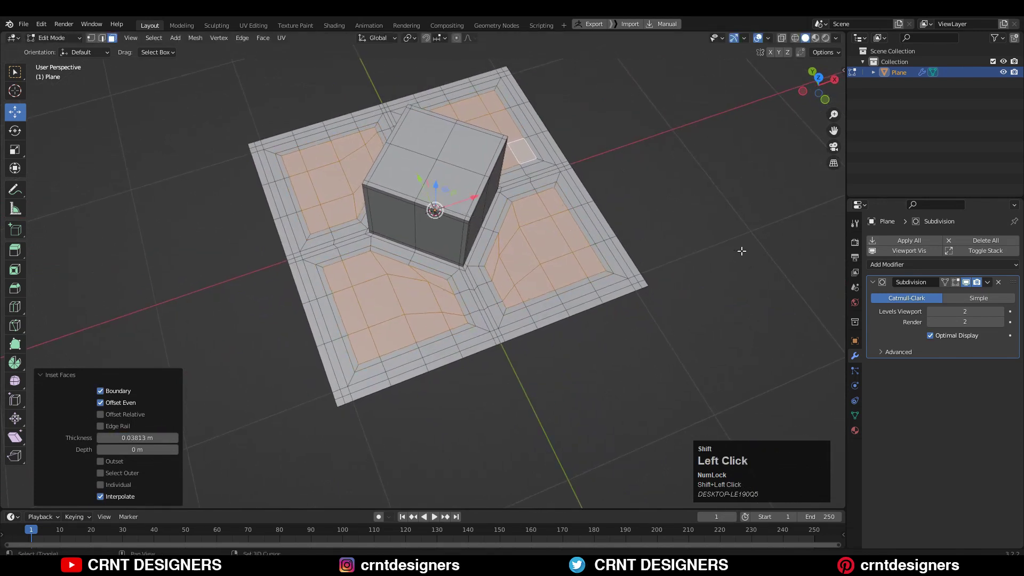
click(437, 189)
key(Tab)
middle_drag(664, 154, 647, 125)
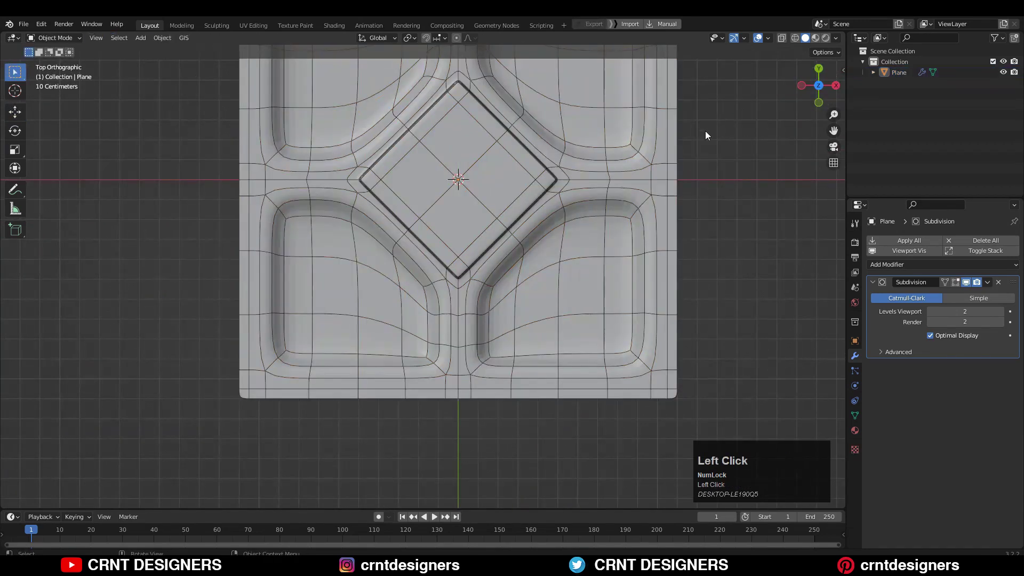
Dissolve the horizontal edge loops through the upper panels and add two evenly spaced loop cuts instead
scroll(705, 130, down, 3)
key(Tab)
scroll(562, 190, up, 3)
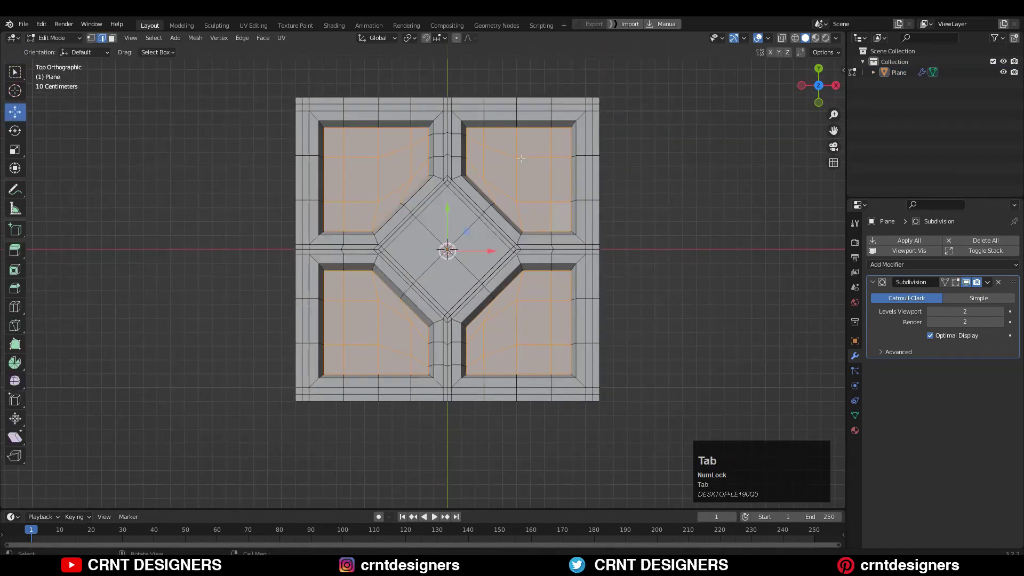
click(474, 163)
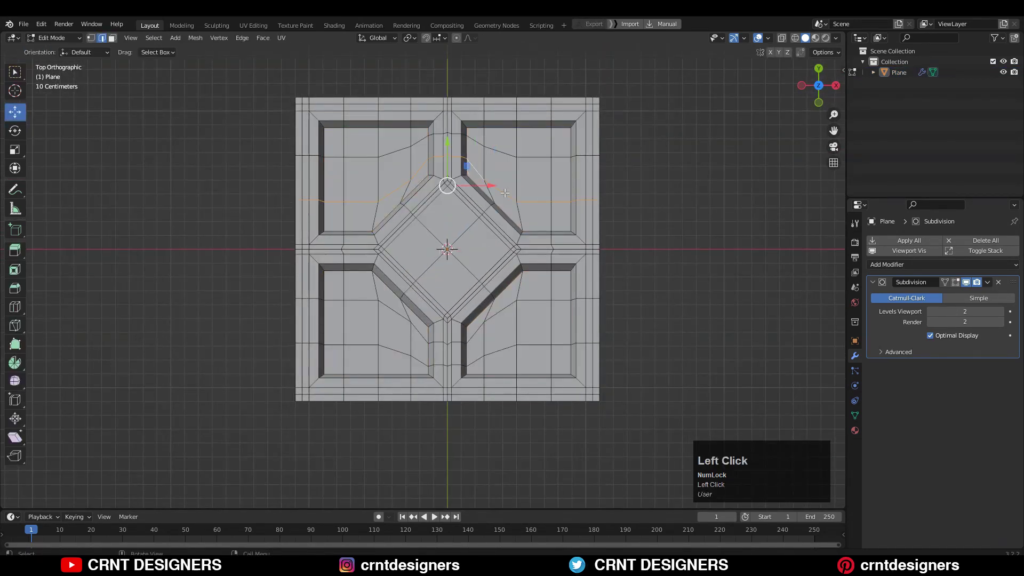
key(ctrl+x)
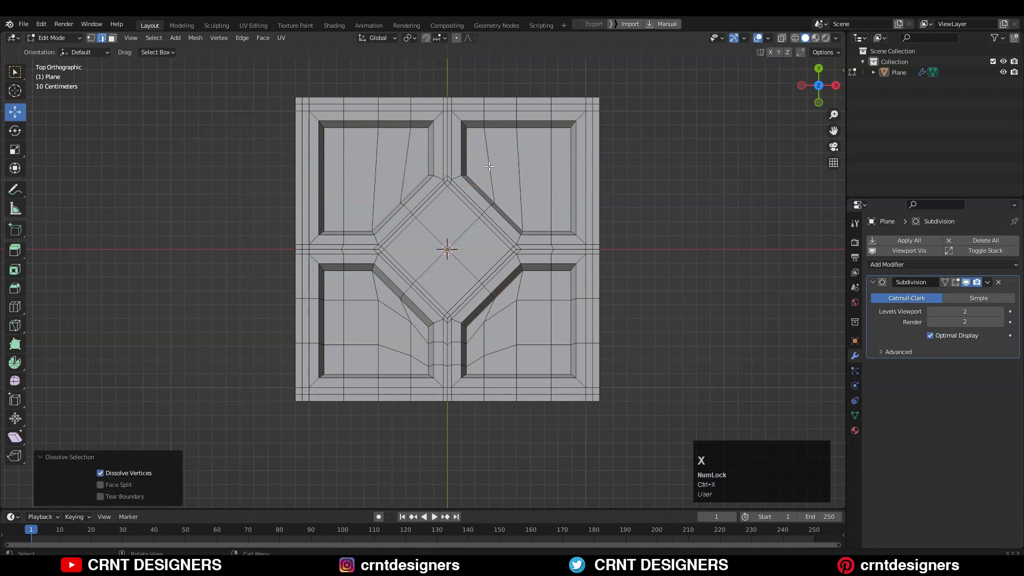
right_click(485, 152)
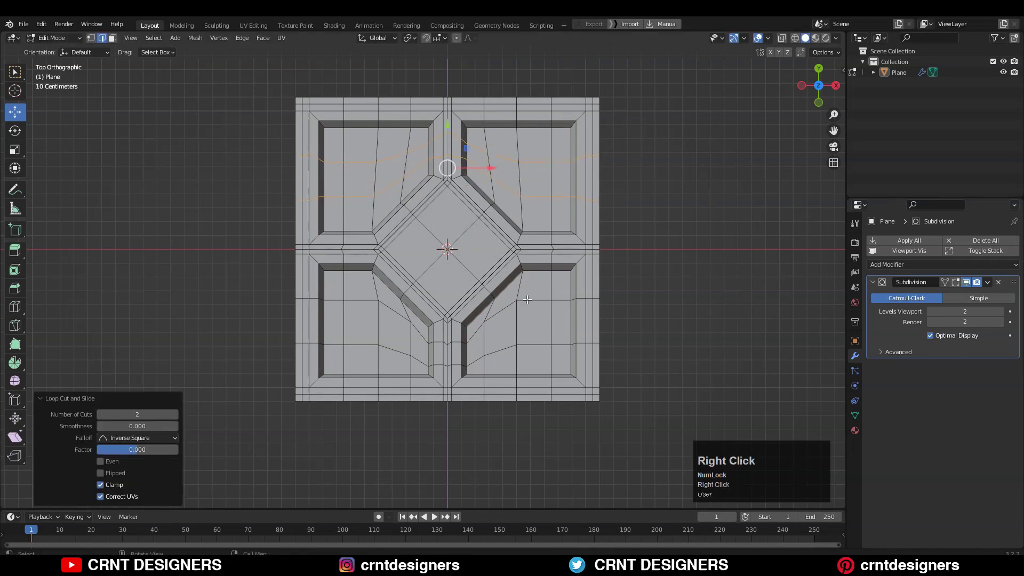
Replace the horizontal edge loops through the lower panels with two even loop cuts and check the smoothed surface
alt+click(528, 300)
key(ctrl+x)
key(ctrl+r)
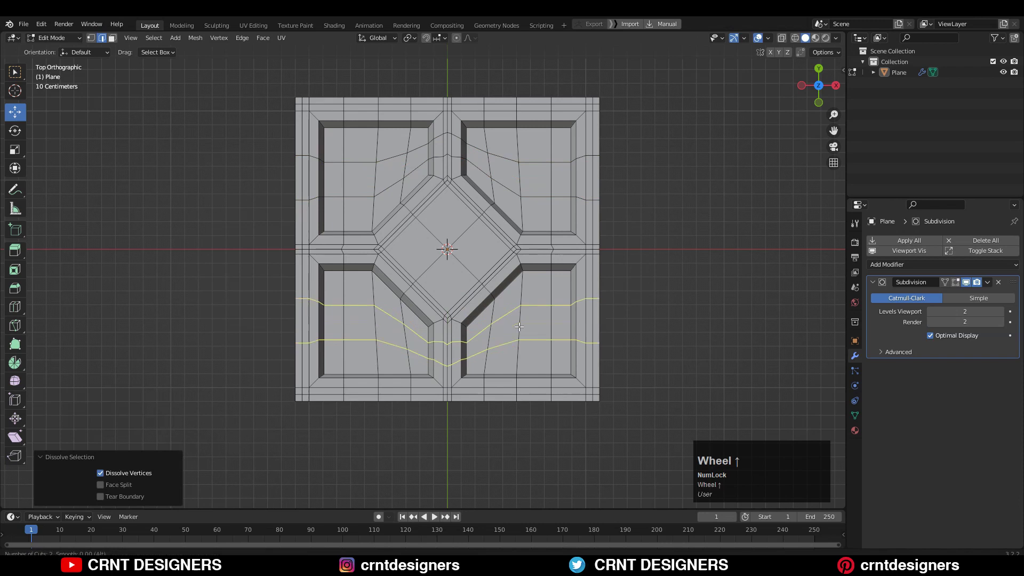
right_click(520, 326)
click(684, 220)
click(611, 158)
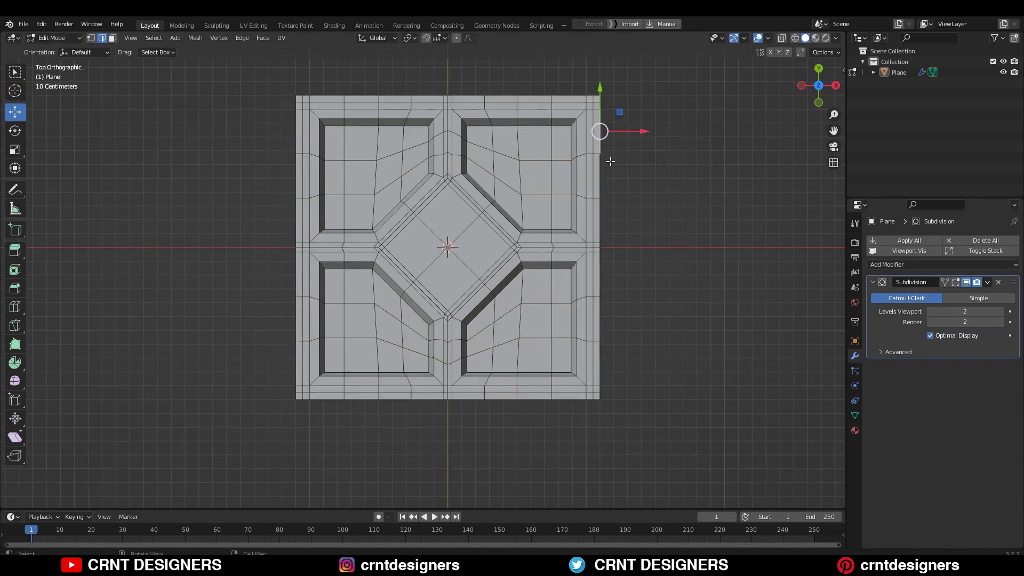
key(Tab)
click(628, 175)
scroll(629, 175, up, 1)
middle_drag(629, 175, 669, 113)
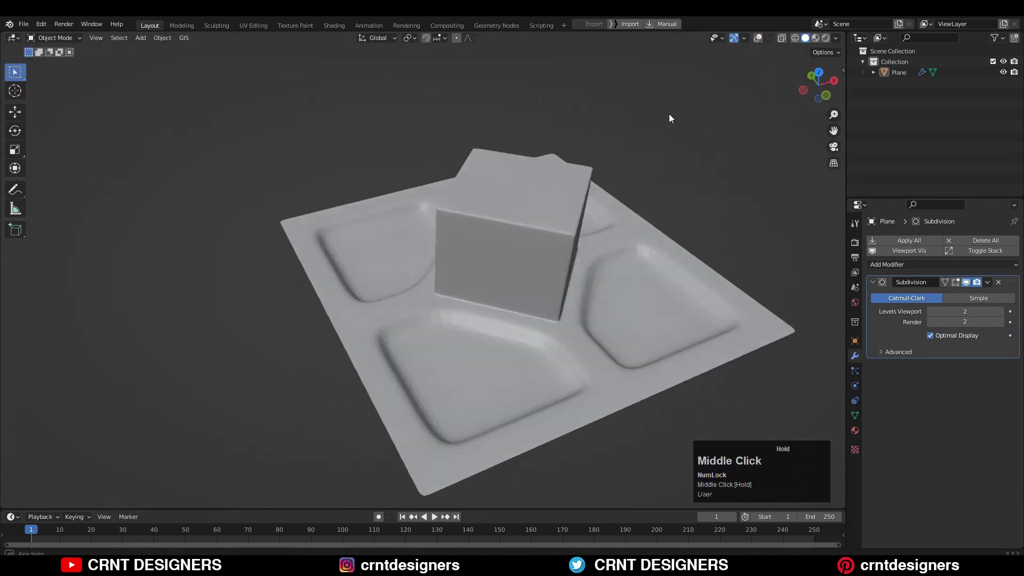
Add three evenly spaced horizontal loop cuts around the sides of the diamond block
click(657, 230)
key(Tab)
middle_drag(656, 230, 550, 200)
key(ctrl+r)
scroll(536, 147, up, 1)
right_click(537, 147)
Add a loop cut through each half of the diamond block in one direction
key(ctrl+r)
click(506, 128)
right_click(506, 126)
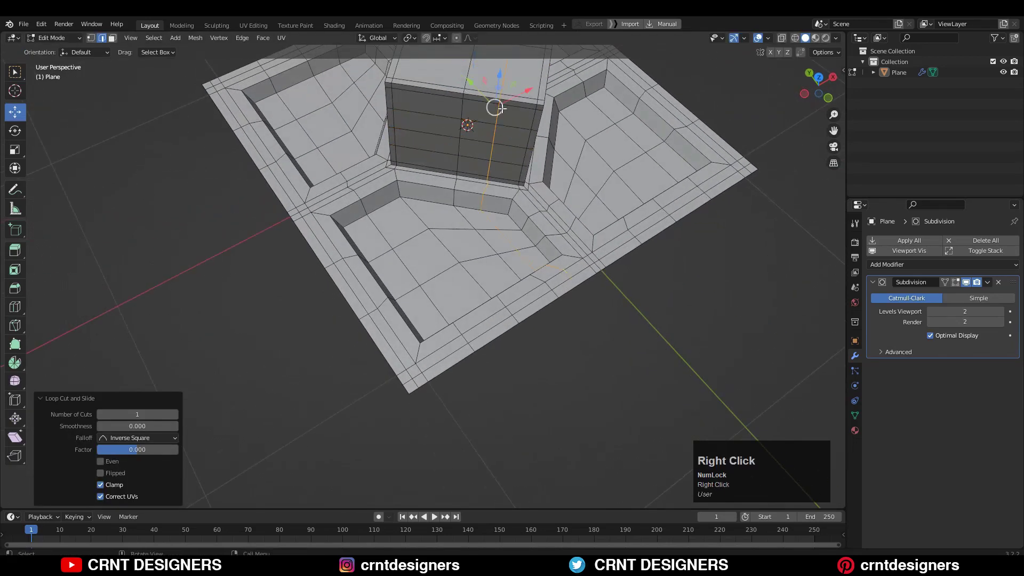
key(ctrl+r)
ctrl+click(443, 92)
right_click(444, 91)
Add a loop cut through each half of the block's top in the crossing direction and check the subdivided topology
shift+middle_drag(443, 91, 433, 230)
key(ctrl+r)
click(431, 231)
right_click(431, 230)
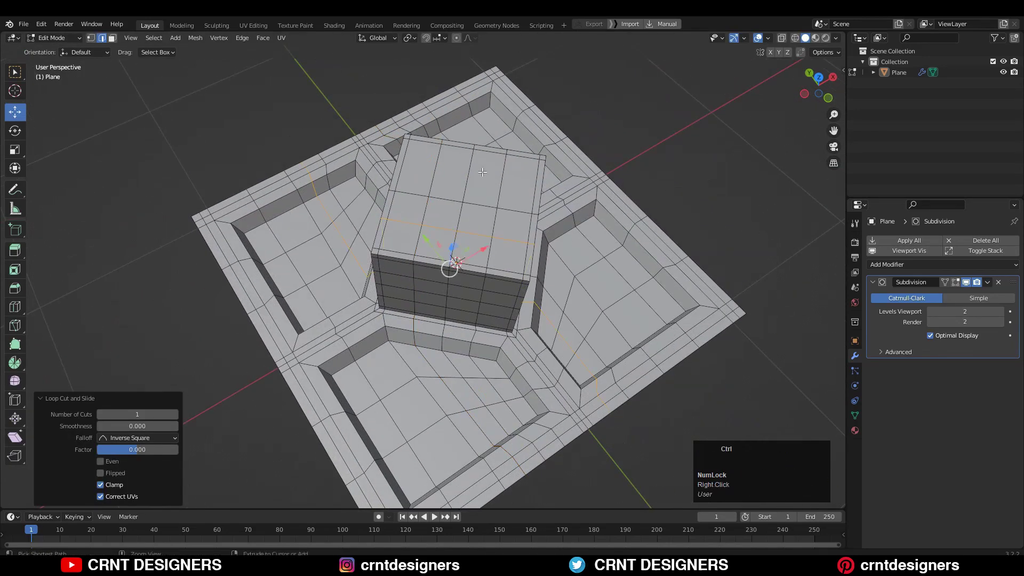
key(ctrl+r)
click(524, 181)
right_click(524, 180)
middle_drag(524, 180, 539, 204)
click(768, 88)
shift+middle_drag(713, 130, 734, 169)
key(Tab)
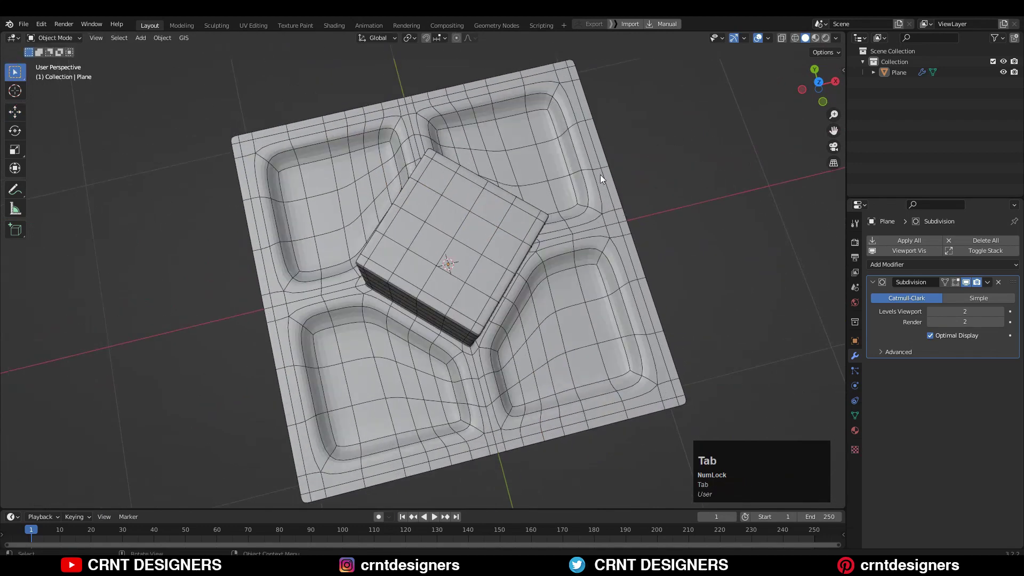
Add a centred vertical loop cut through the wide inner column of the left panels
key(Tab)
key(ctrl+r)
click(319, 192)
right_click(319, 192)
key(ctrl+r)
click(293, 199)
middle_drag(347, 168, 343, 201)
key(ctrl+z)
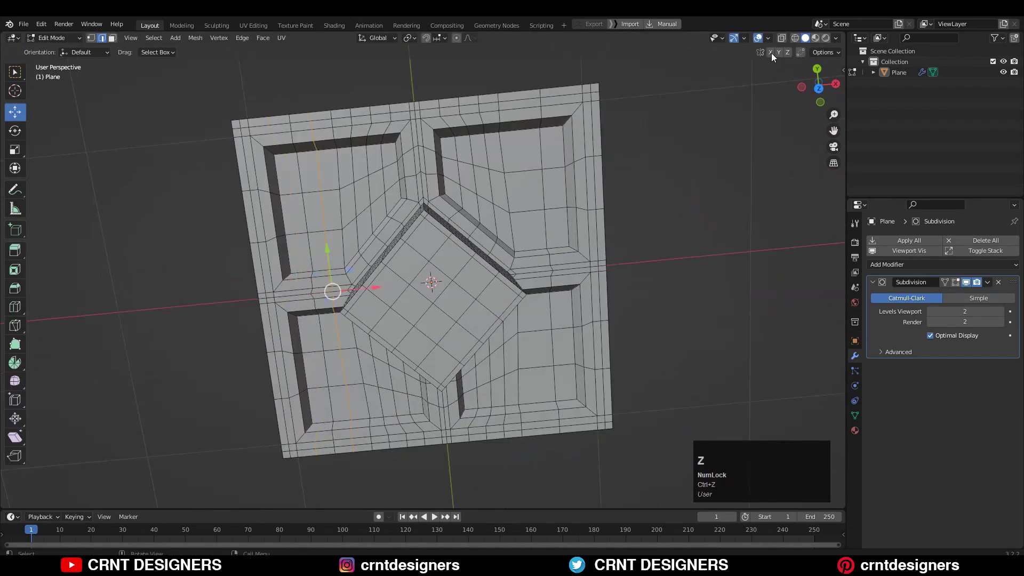
Add a centred vertical loop cut through the outermost column of the left panels in the top view
click(819, 84)
shift+middle_drag(431, 171, 487, 165)
key(ctrl+r)
click(361, 179)
right_click(361, 179)
Add horizontal loop cuts through the rows of the upper panels and check the smoothed surface without overlays
key(ctrl+r)
click(375, 167)
right_click(374, 166)
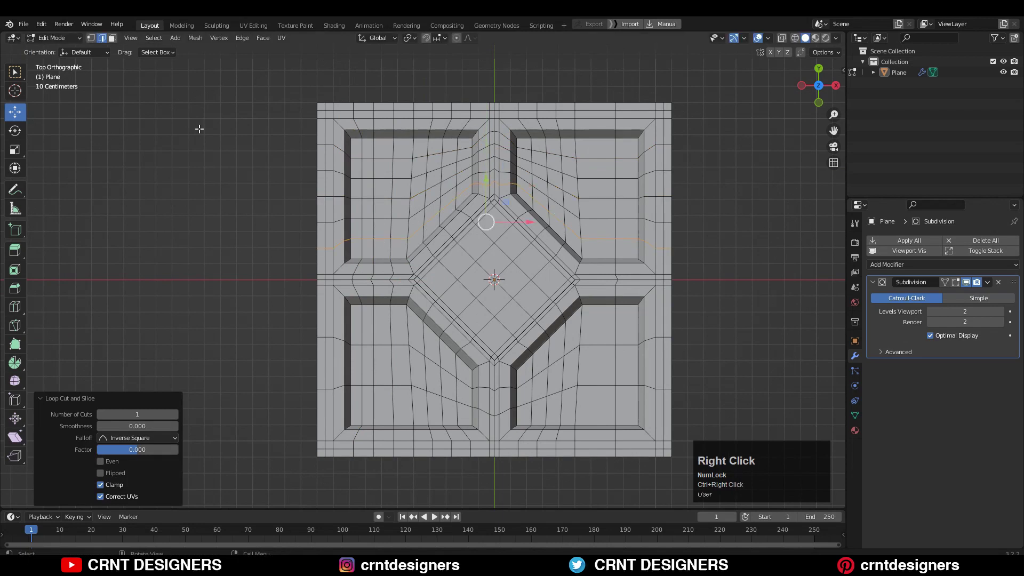
click(199, 129)
shift+middle_drag(199, 130, 202, 136)
key(Tab)
click(756, 39)
click(757, 40)
Select the floor boundary and upper rim edge loops of the upper-left recessed panel
key(Tab)
scroll(262, 213, up, 2)
key(3)
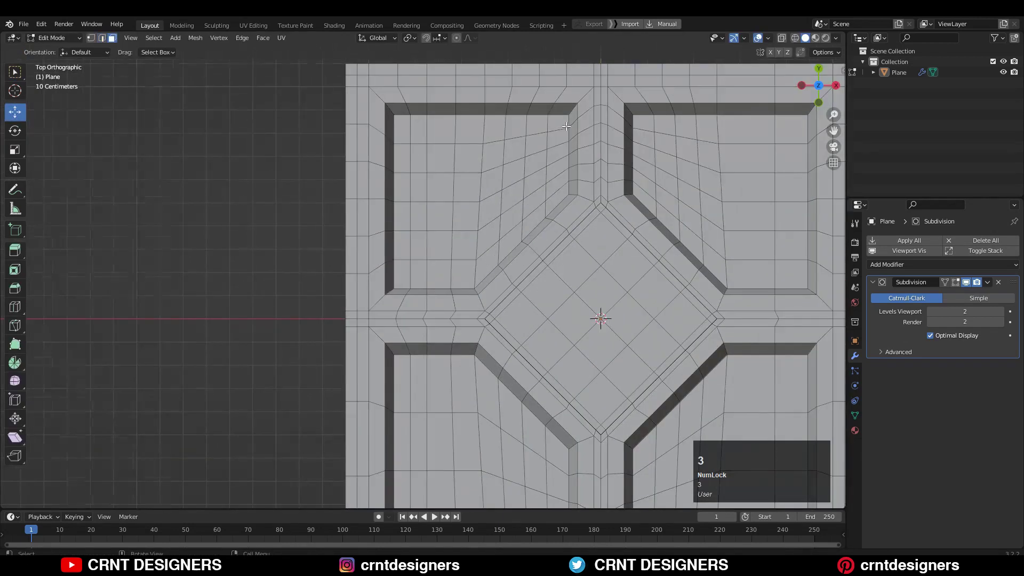
key(2)
scroll(567, 127, up, 3)
shift+middle_drag(567, 126, 555, 185)
alt+click(541, 166)
key(shift+q)
shift+middle_drag(433, 337, 463, 246)
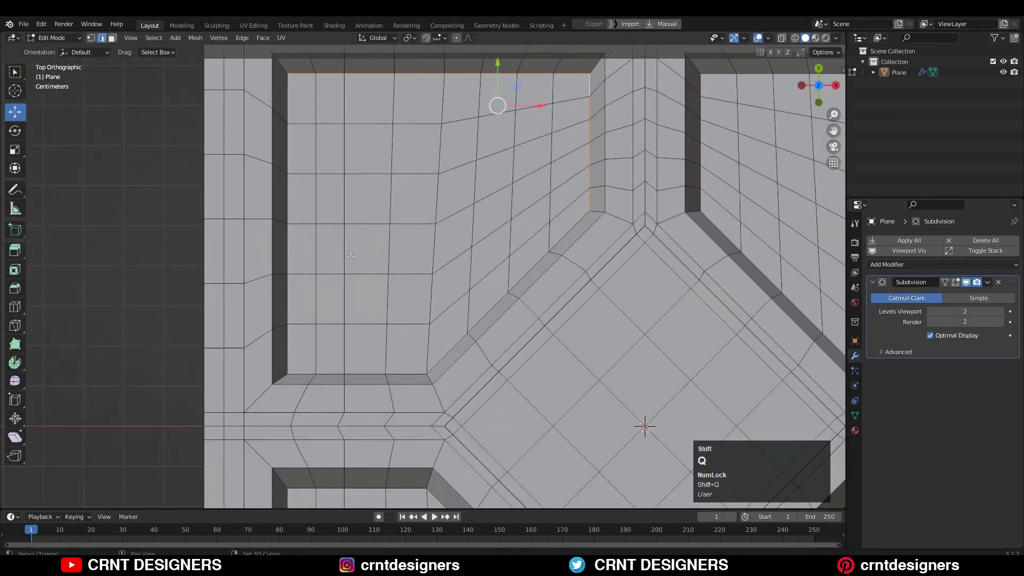
scroll(421, 272, down, 4)
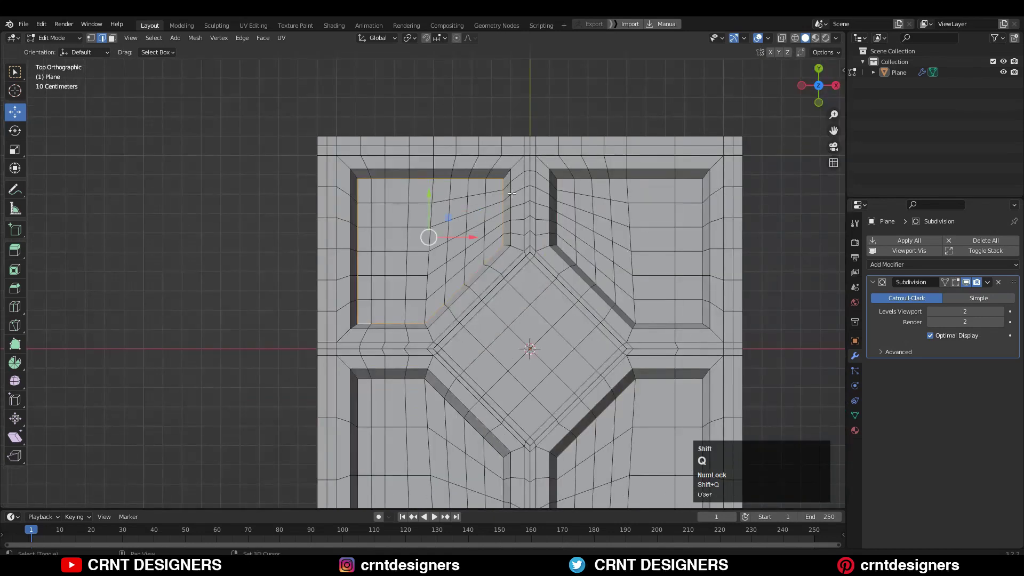
scroll(519, 204, up, 1)
key(shift)
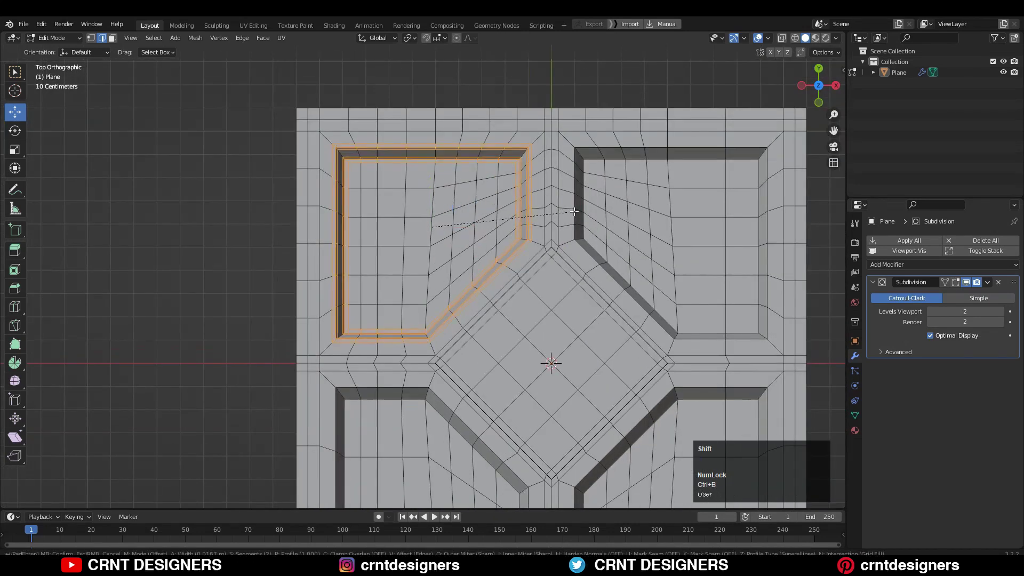
Bevel the selected recess edges with a width of 0.02 m, 2 segments and a shape of 1.000, and check the result
click(583, 213)
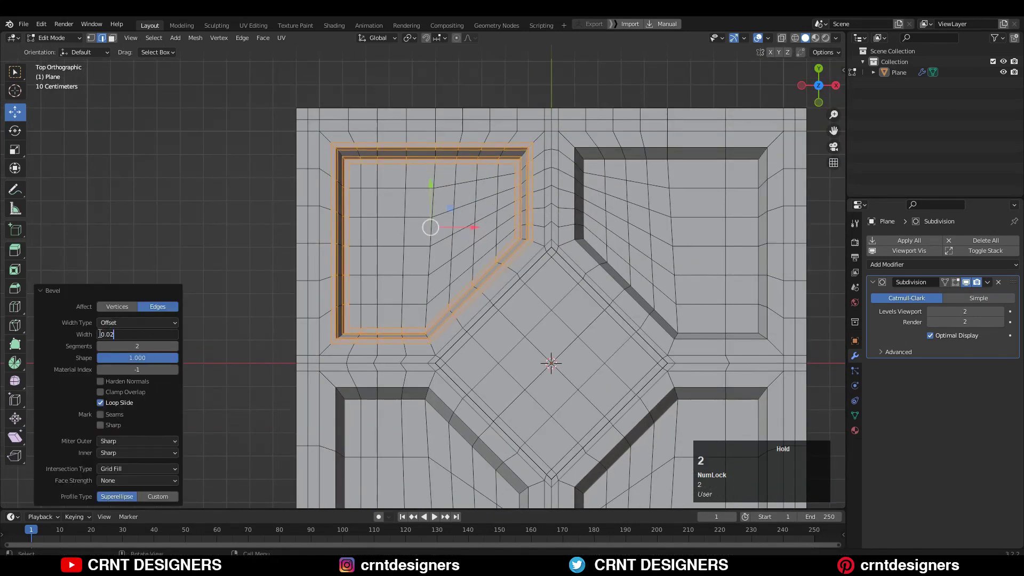
key(Return)
key(Tab)
click(757, 39)
scroll(532, 245, down, 6)
shift+middle_drag(533, 245, 519, 199)
Shade the plane smooth and symmetrize the whole mesh from -X to +X
click(490, 194)
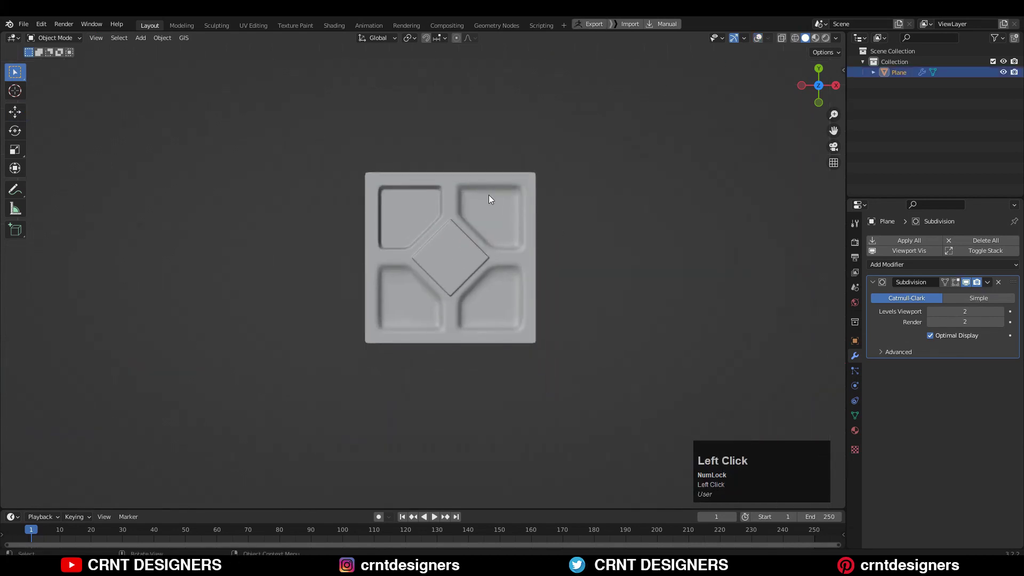
right_click(490, 193)
click(489, 193)
key(Tab)
key(a)
click(757, 38)
click(200, 41)
click(224, 201)
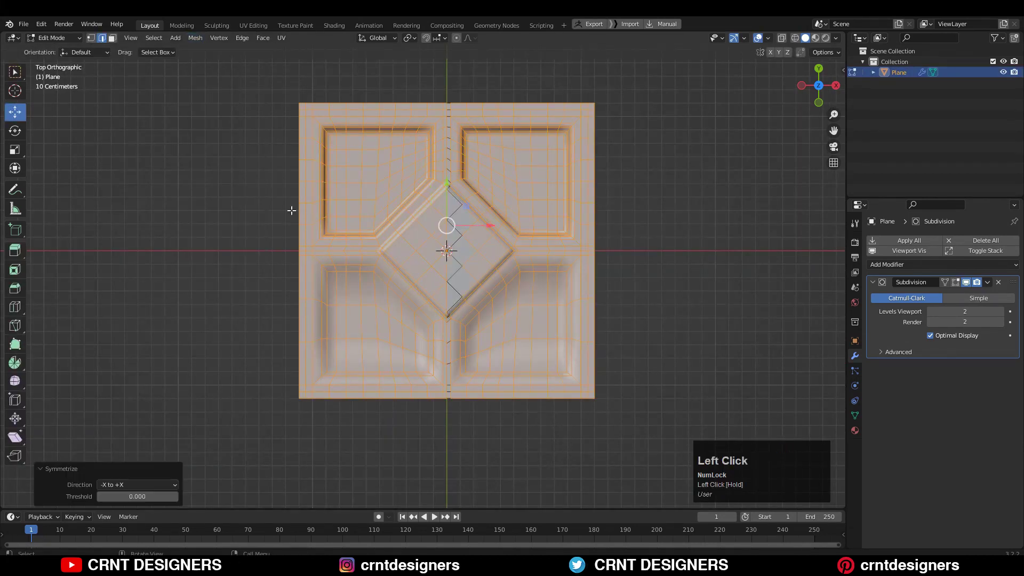
Symmetrize the whole mesh along Y so that the upper half is copied onto the lower half
key(a)
click(199, 39)
click(216, 201)
click(138, 487)
click(138, 422)
click(212, 390)
Dissolve the leftover vertical centre edges across the diamond block and check the subdivided plane without overlays
key(2)
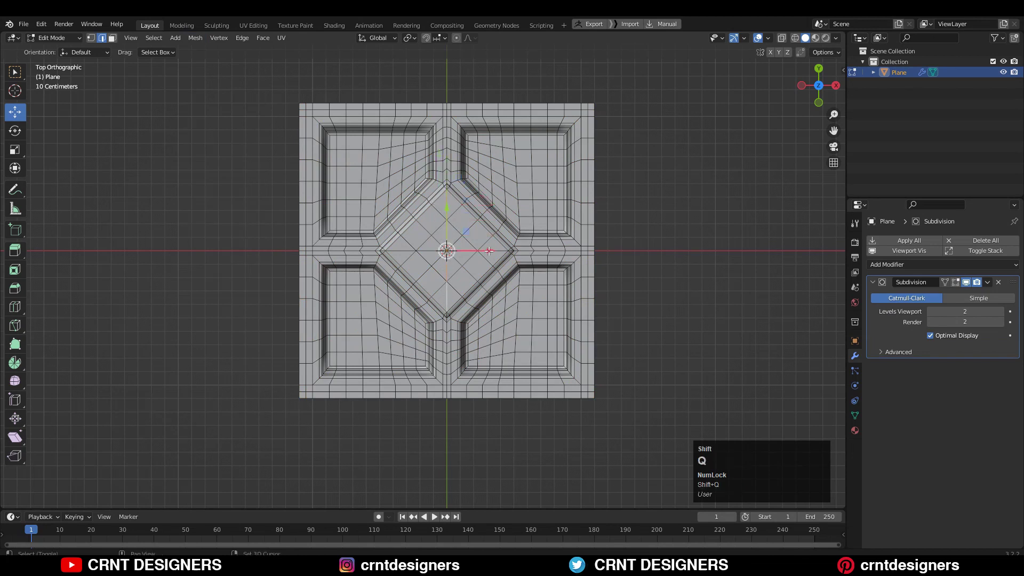
key(ctrl+x)
key(Tab)
key(Tab)
scroll(594, 130, up, 1)
key(Tab)
click(758, 38)
scroll(635, 141, down, 5)
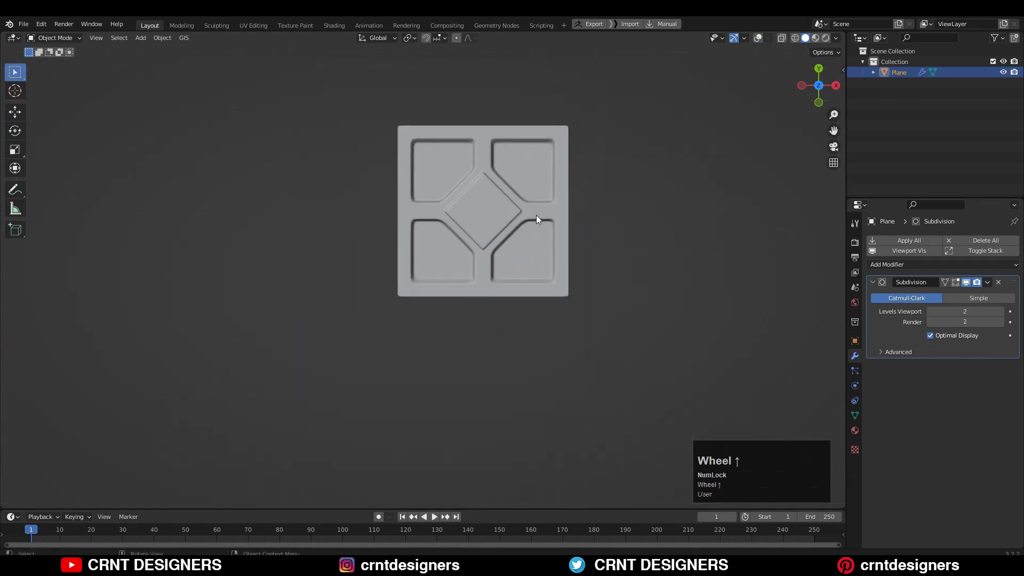
Dissolve the horizontal loops around the block's sides and lower its top vertices along Z in the front view
middle_drag(536, 215, 560, 165)
scroll(558, 224, up, 3)
scroll(587, 171, down, 3)
click(683, 155)
click(823, 93)
key(Tab)
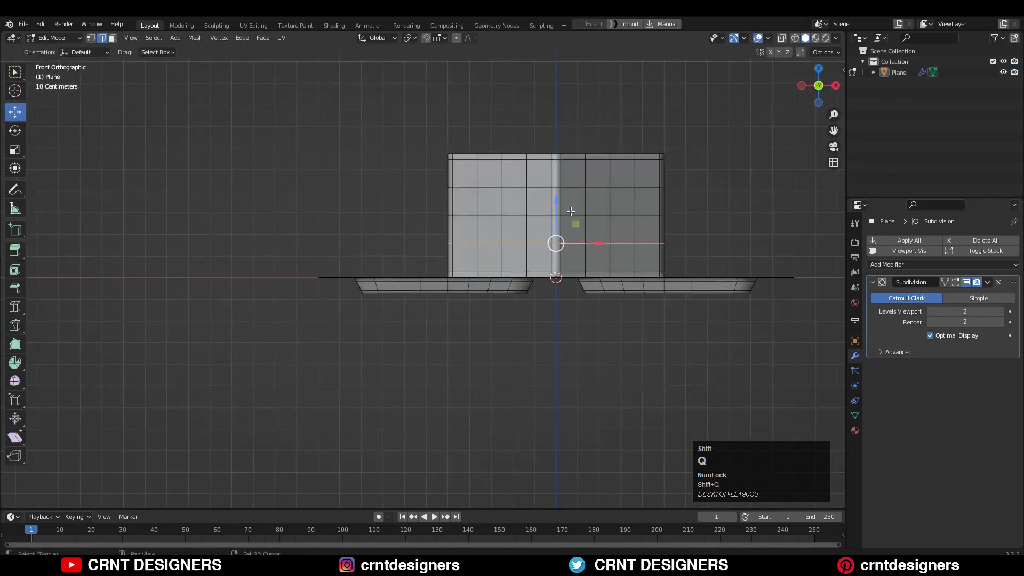
key(alt+a)
key(1)
drag(710, 101, 370, 203)
ctrl+drag(556, 112, 564, 198)
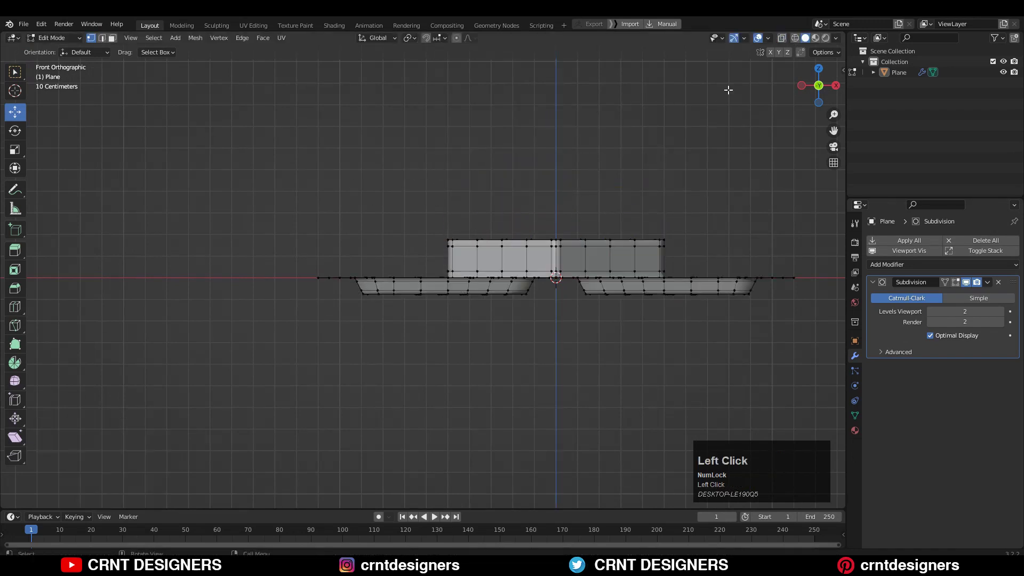
Return to Object Mode, inspect the subdivided plane with the overlays hidden, and save the file
key(Tab)
mouse_move(729, 91)
middle_down()
mouse_move(686, 171)
mouse_move(644, 158)
mouse_move(661, 181)
mouse_move(651, 209)
middle_up()
click(758, 38)
click(836, 39)
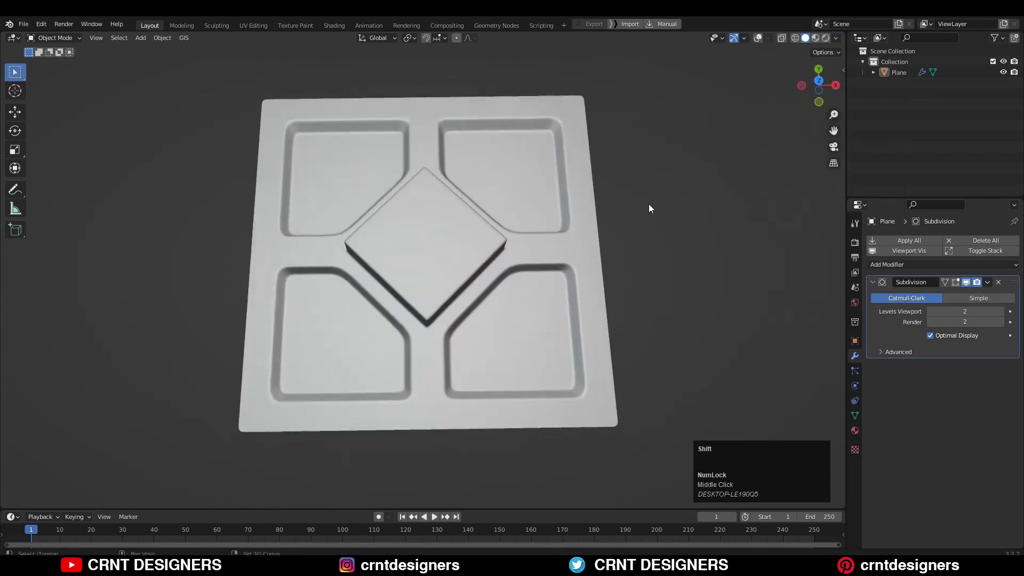
middle_drag(452, 246, 746, 139)
key(shift+alt+z)
key(ctrl+s)
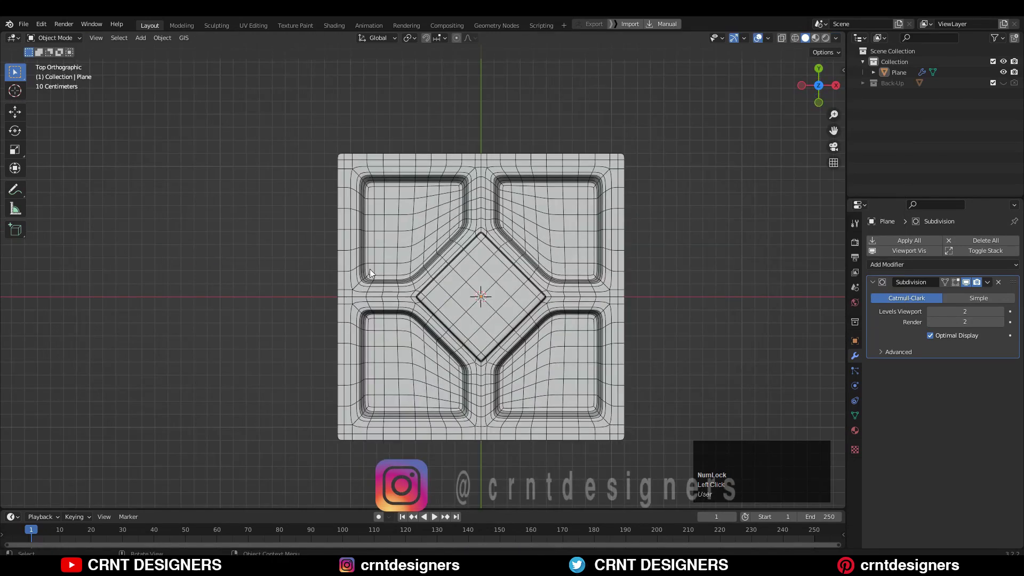